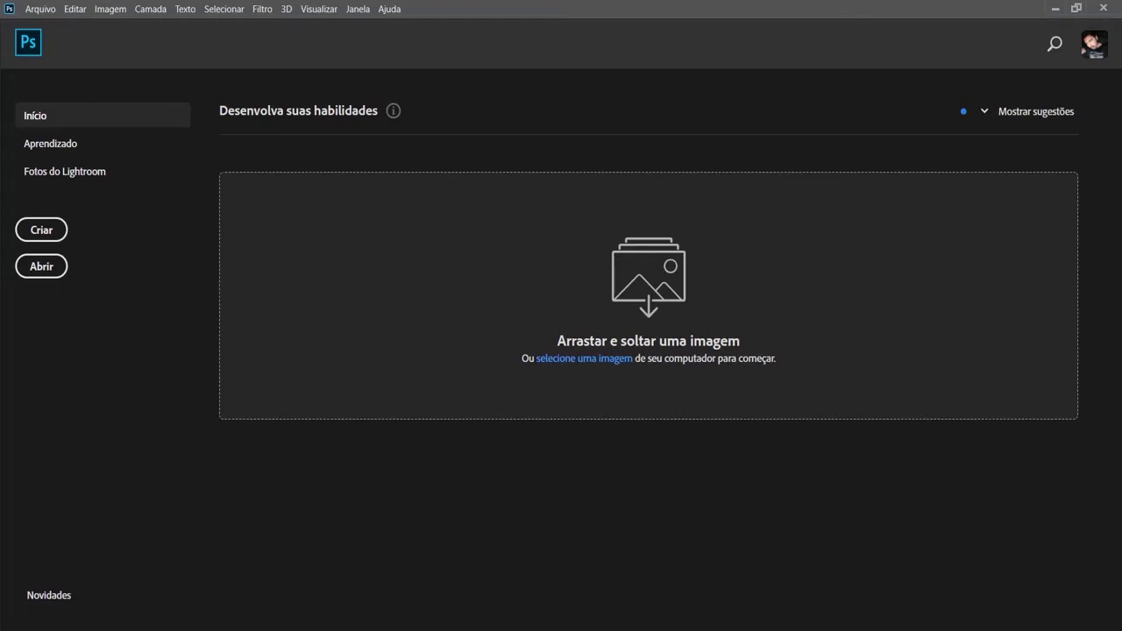
# Open the portrait's NEF raw file from the desktop in Photoshop's Camera Raw and centre the dialog over the workspace.
pyautogui.click(1052, 11)
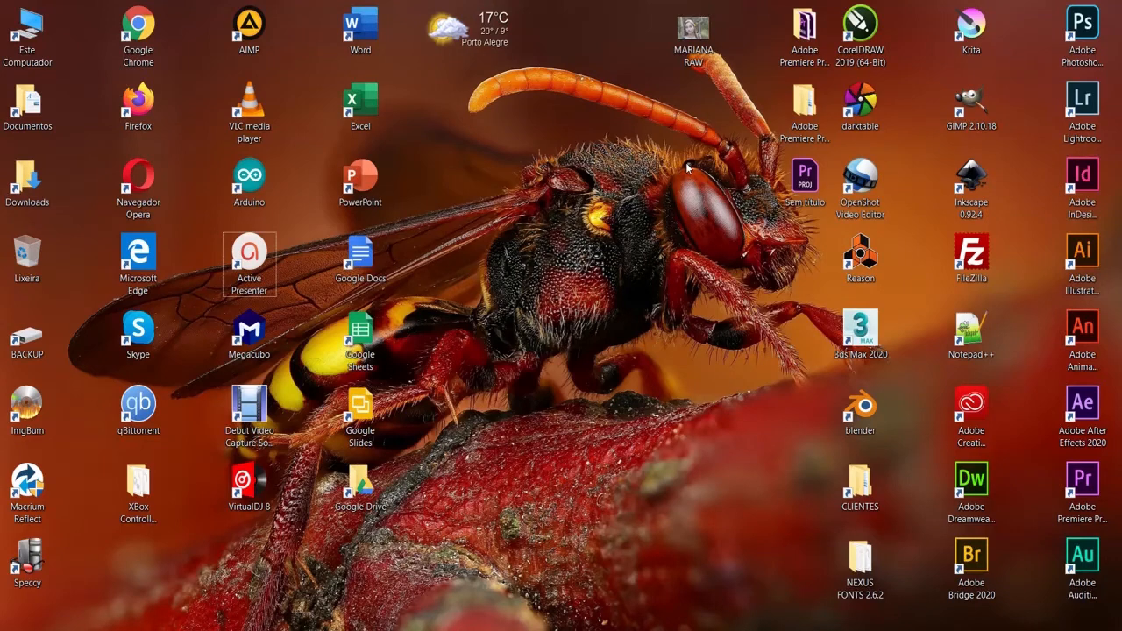
pyautogui.click(671, 44)
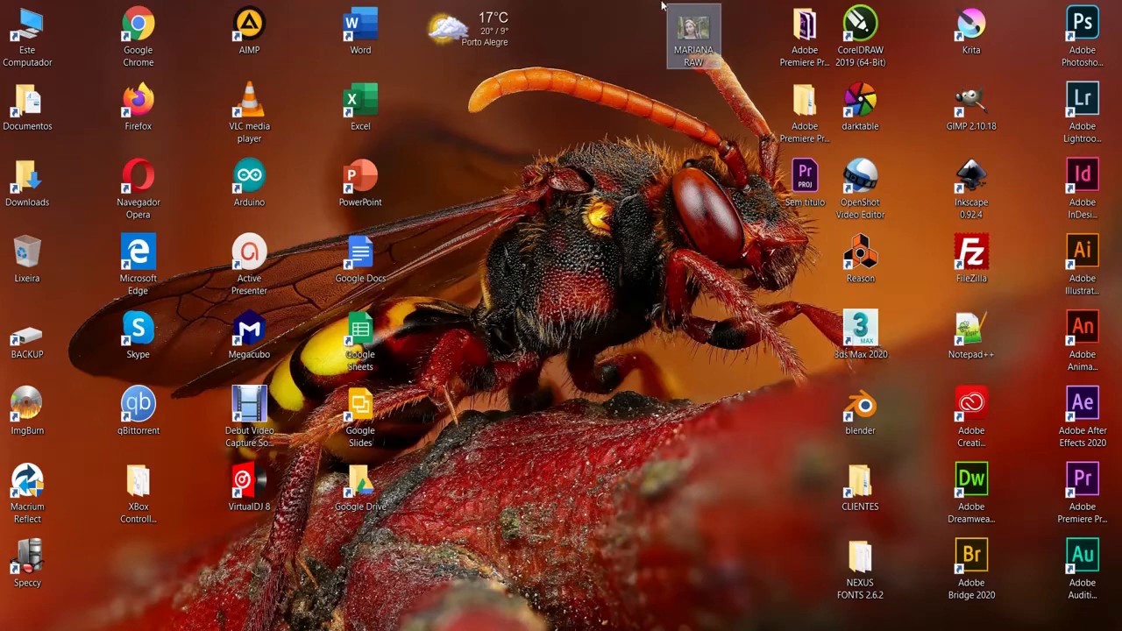
pyautogui.moveTo(689, 31); pyautogui.dragTo(417, 303)
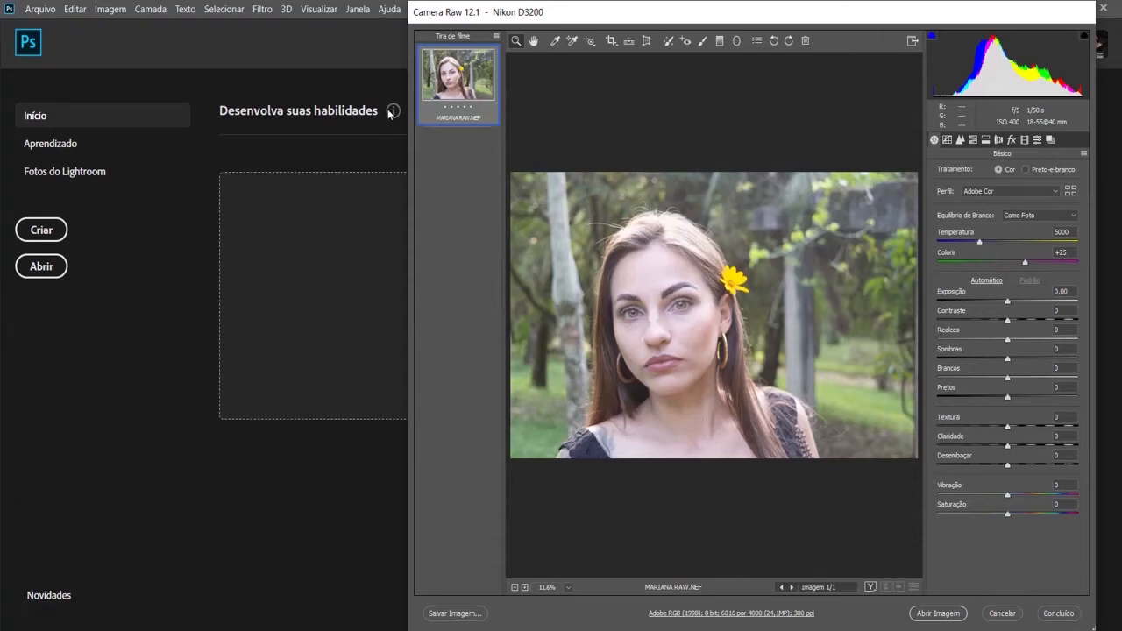
pyautogui.moveTo(582, 17); pyautogui.dragTo(410, 21)
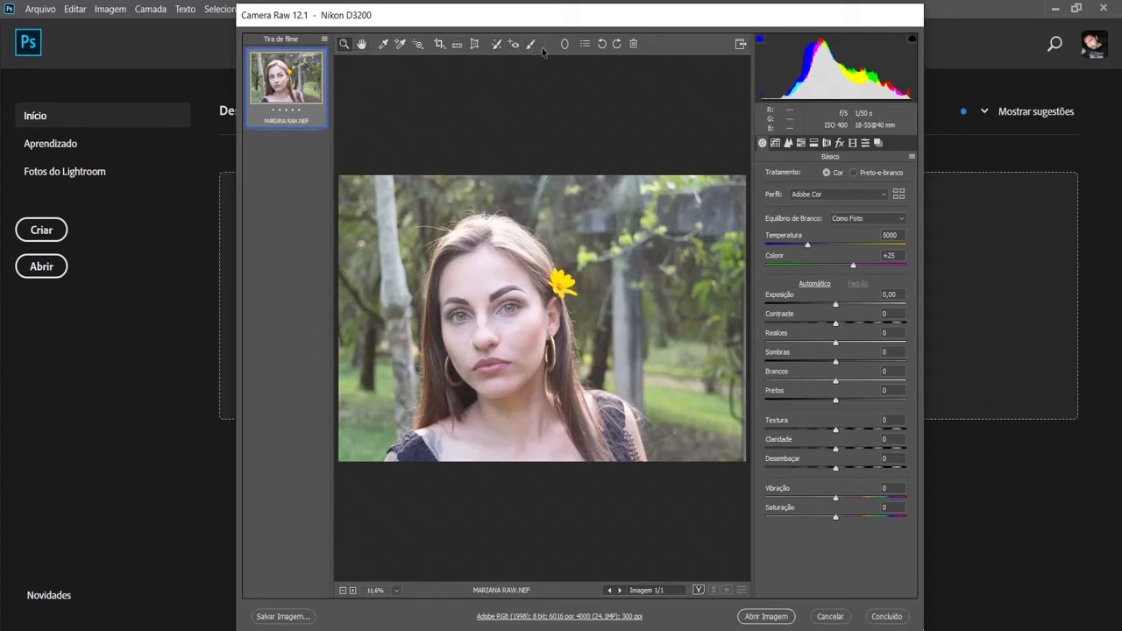
# Look through the Camera Raw adjustment categories from tone curve to snapshots and return to the Basic (Básico) settings.
pyautogui.click(775, 142)
pyautogui.click(789, 143)
pyautogui.click(800, 143)
pyautogui.click(814, 143)
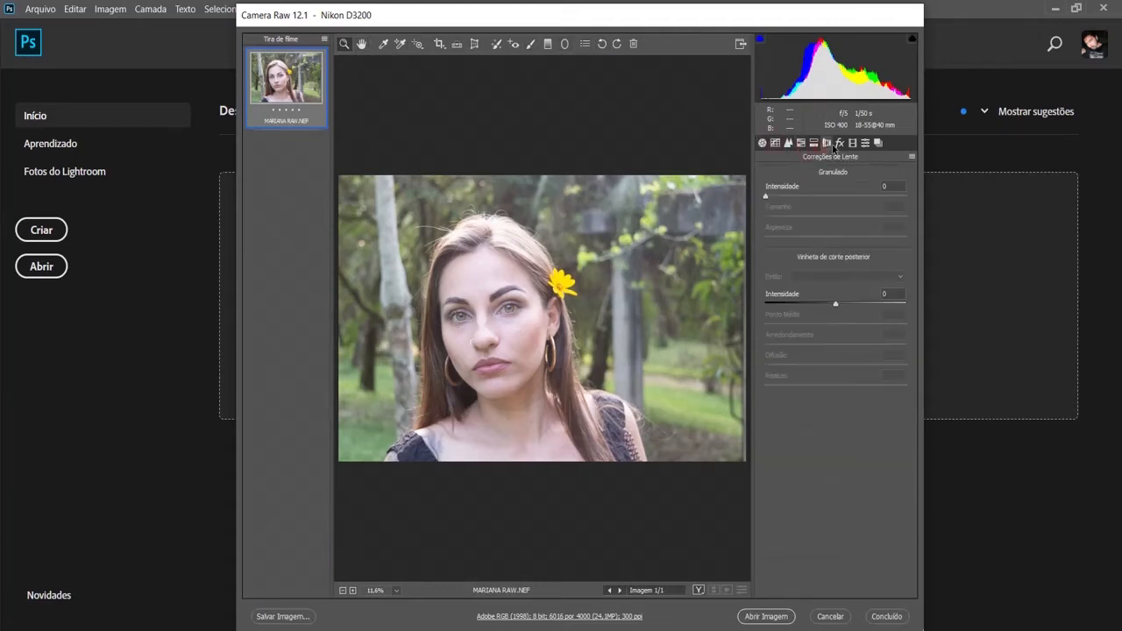
pyautogui.click(840, 142)
pyautogui.click(852, 143)
pyautogui.click(865, 143)
pyautogui.click(878, 143)
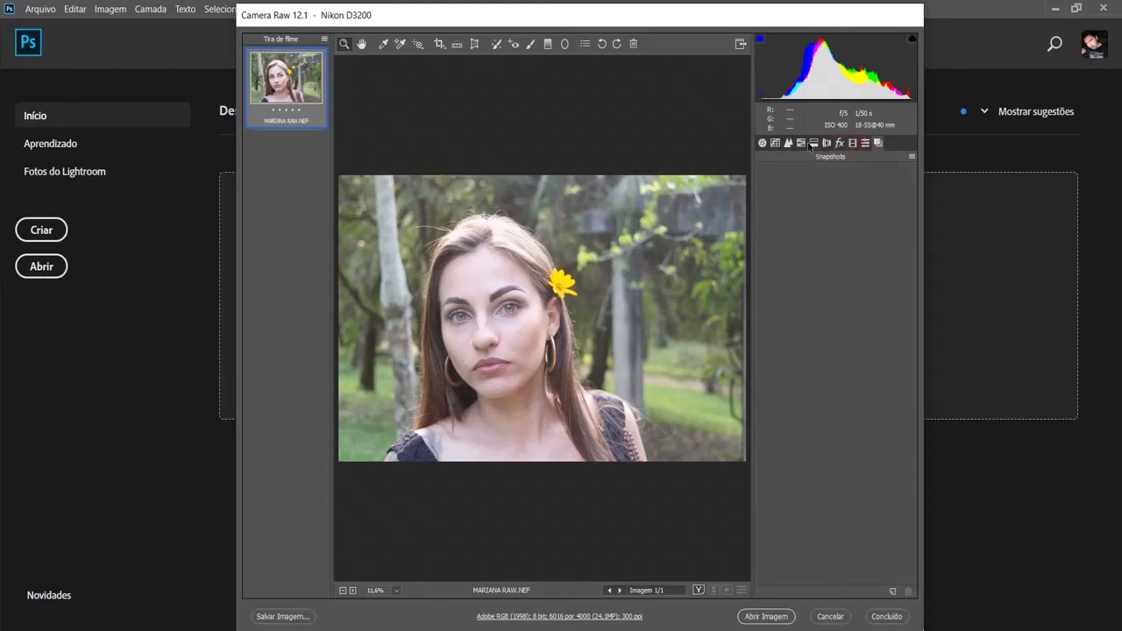
pyautogui.click(763, 143)
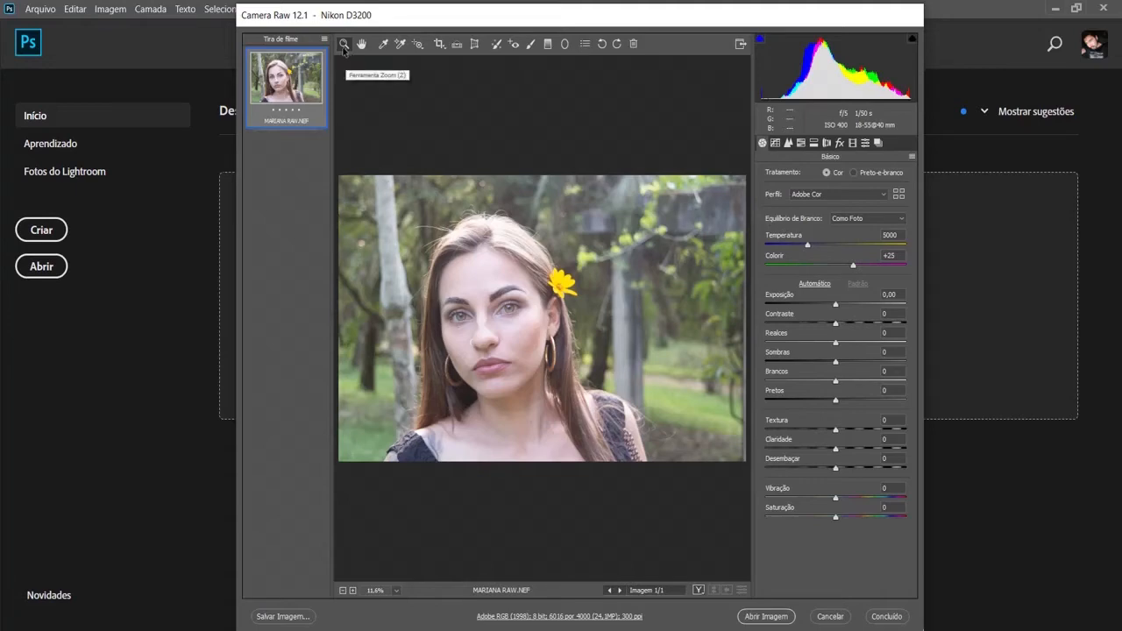
# Magnify the portrait to 100% to examine the skin detail on the cheek.
pyautogui.click(509, 370)
pyautogui.click(540, 359)
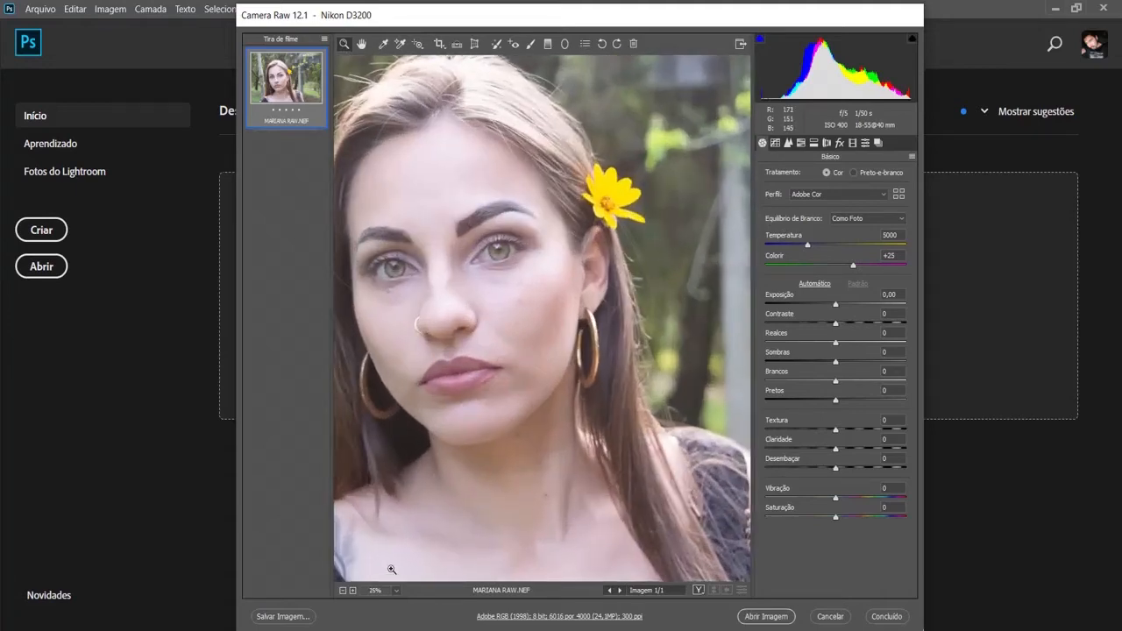
pyautogui.click(353, 591)
pyautogui.click(353, 591)
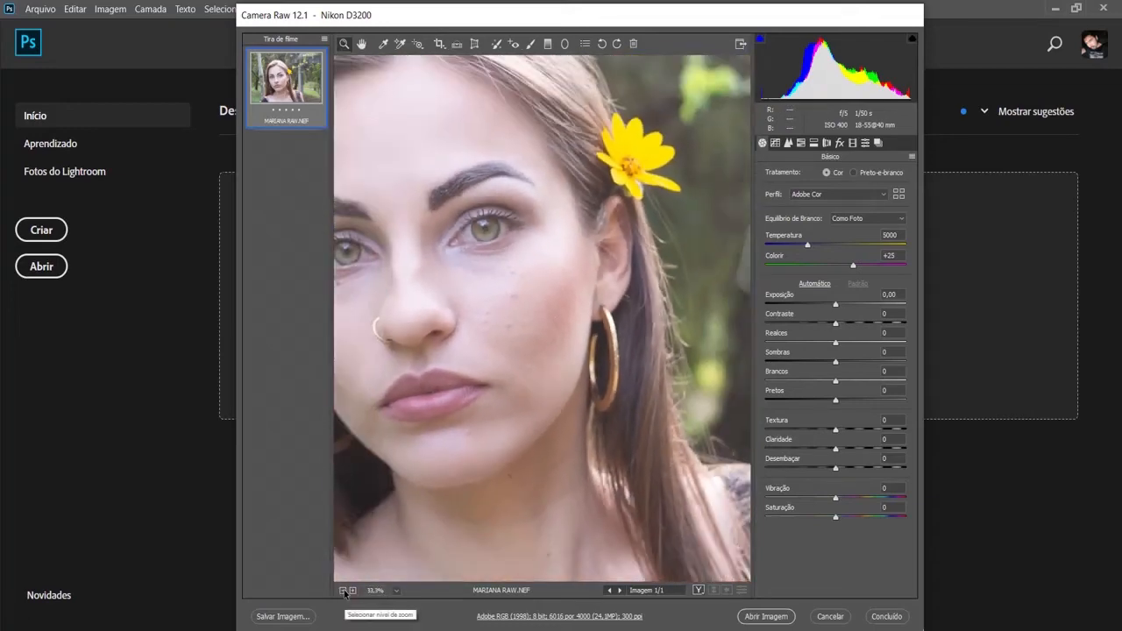
pyautogui.click(353, 592)
pyautogui.click(354, 593)
pyautogui.click(353, 593)
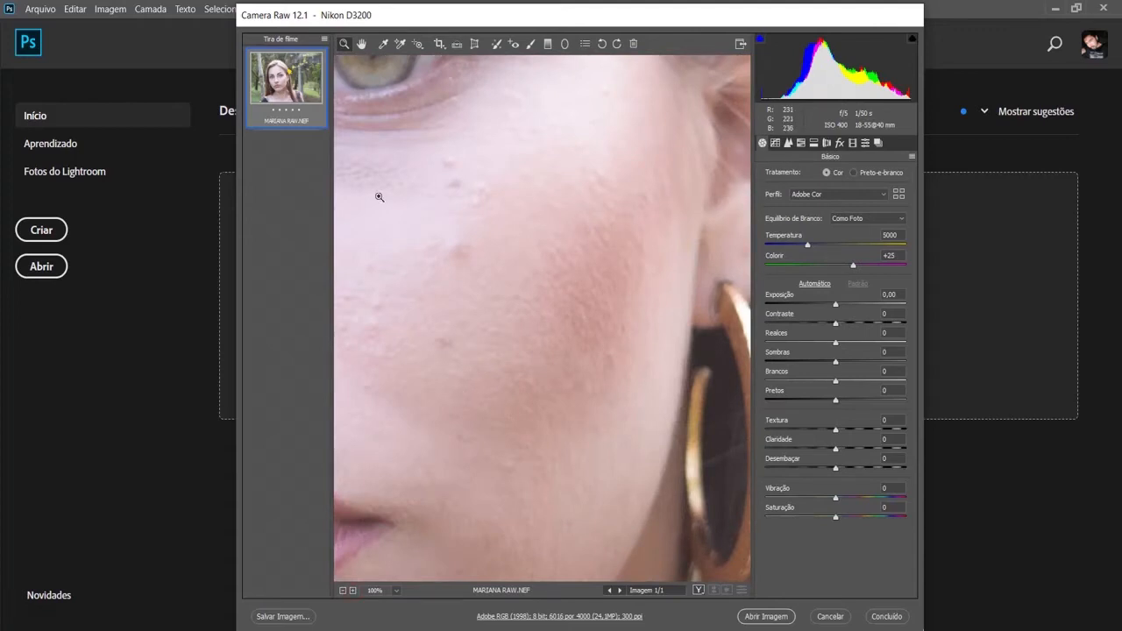
# Inspect the nose, mouth, earring and cheek areas at 100%, and examine the face again at 50%.
pyautogui.click(362, 42)
pyautogui.moveTo(468, 281)
pyautogui.mouseDown()
pyautogui.moveTo(601, 238)
pyautogui.moveTo(750, 216)
pyautogui.mouseUp()
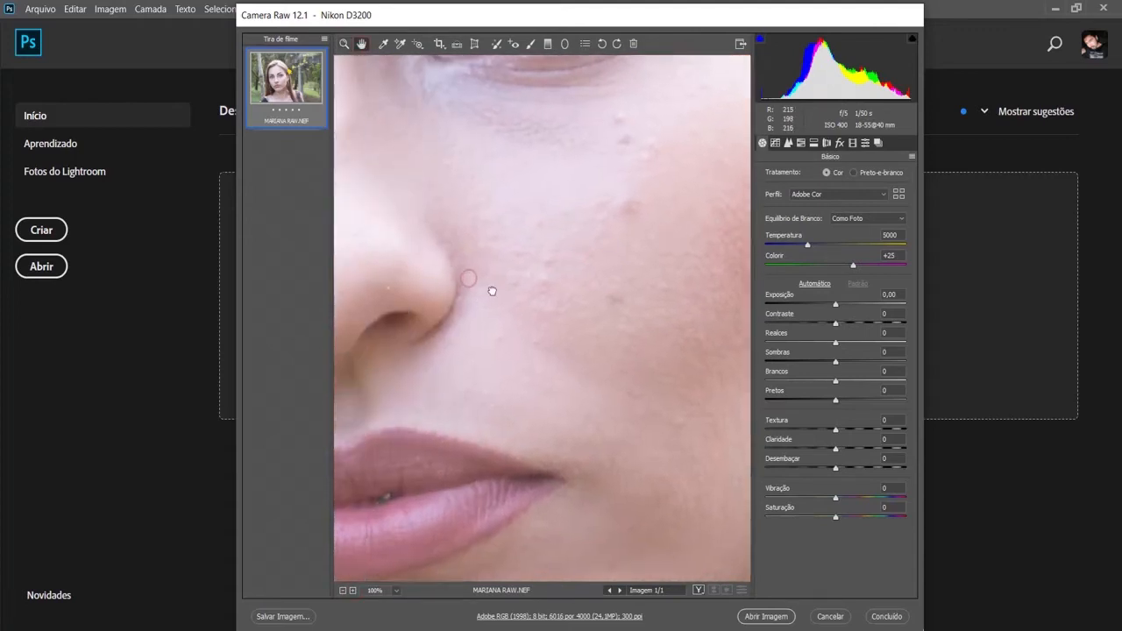
pyautogui.moveTo(473, 314); pyautogui.dragTo(566, 295)
pyautogui.moveTo(427, 351); pyautogui.dragTo(594, 262)
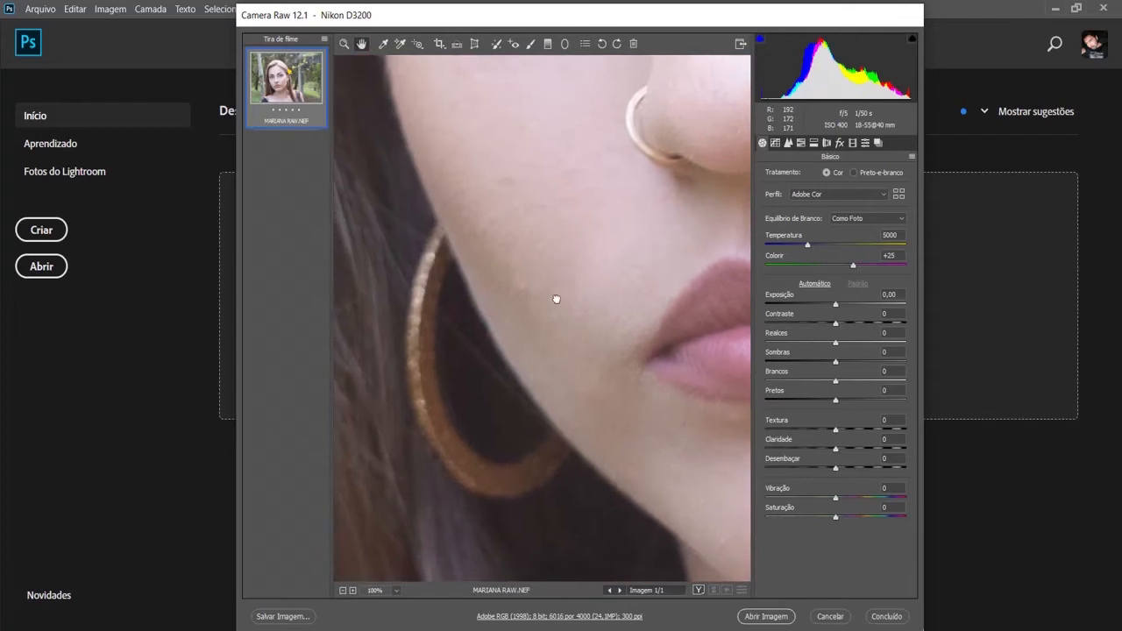
pyautogui.scroll(5, 539, 288)
pyautogui.click(343, 591)
pyautogui.click(342, 591)
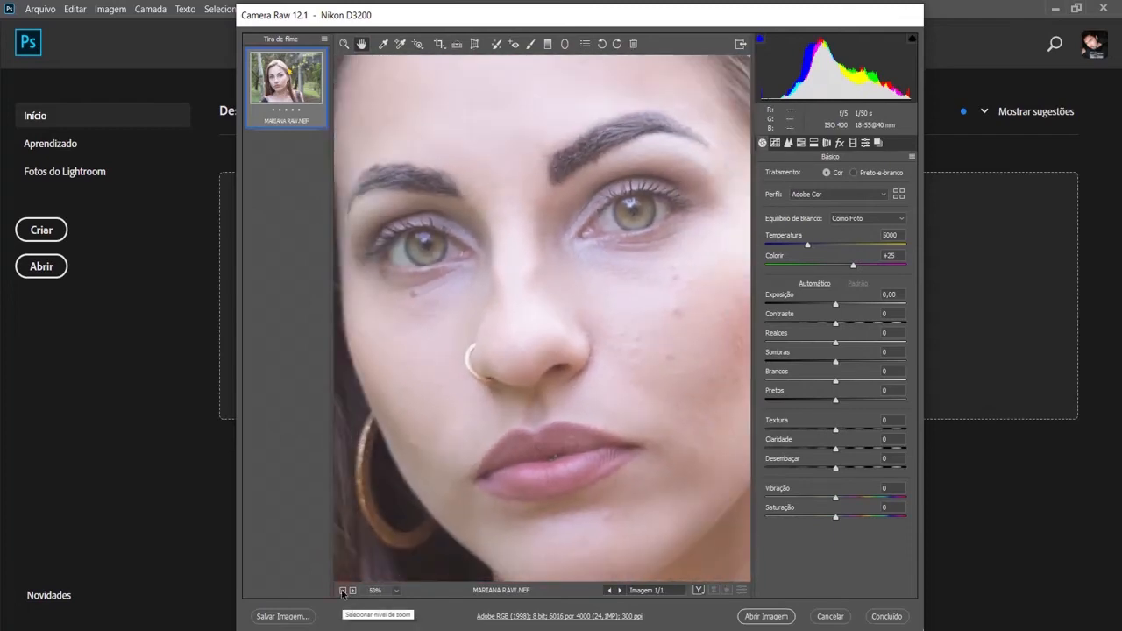
pyautogui.moveTo(626, 431); pyautogui.dragTo(480, 453)
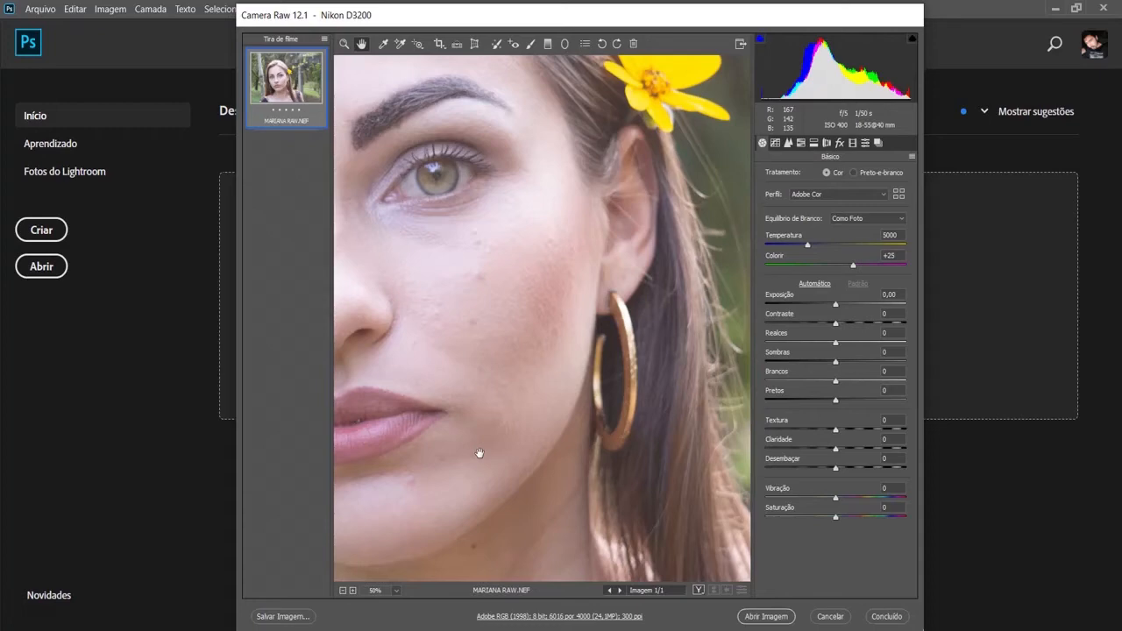
# Compare the portrait in the side-by-side, split and stacked before/after views, and return to the single image view.
pyautogui.click(698, 589)
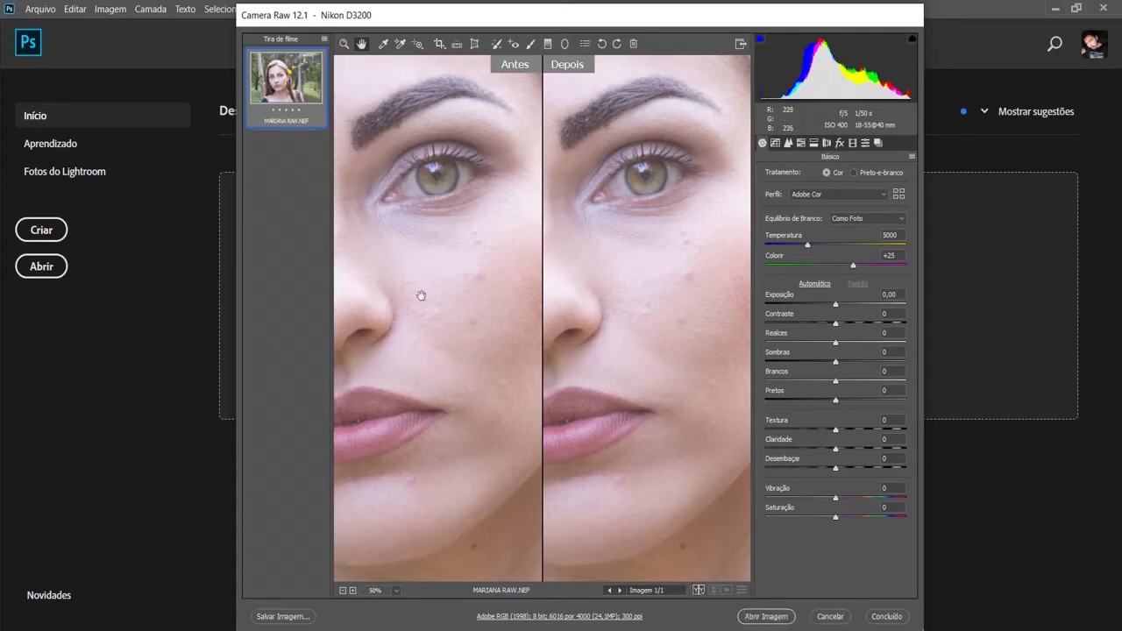
pyautogui.moveTo(659, 306); pyautogui.dragTo(587, 306)
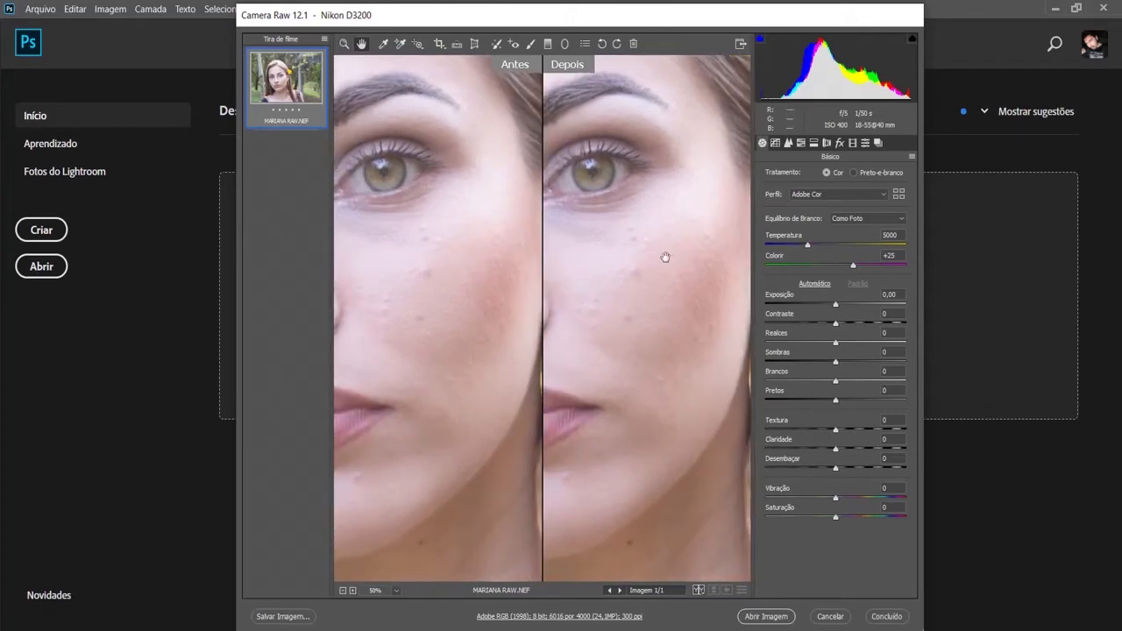
pyautogui.click(699, 590)
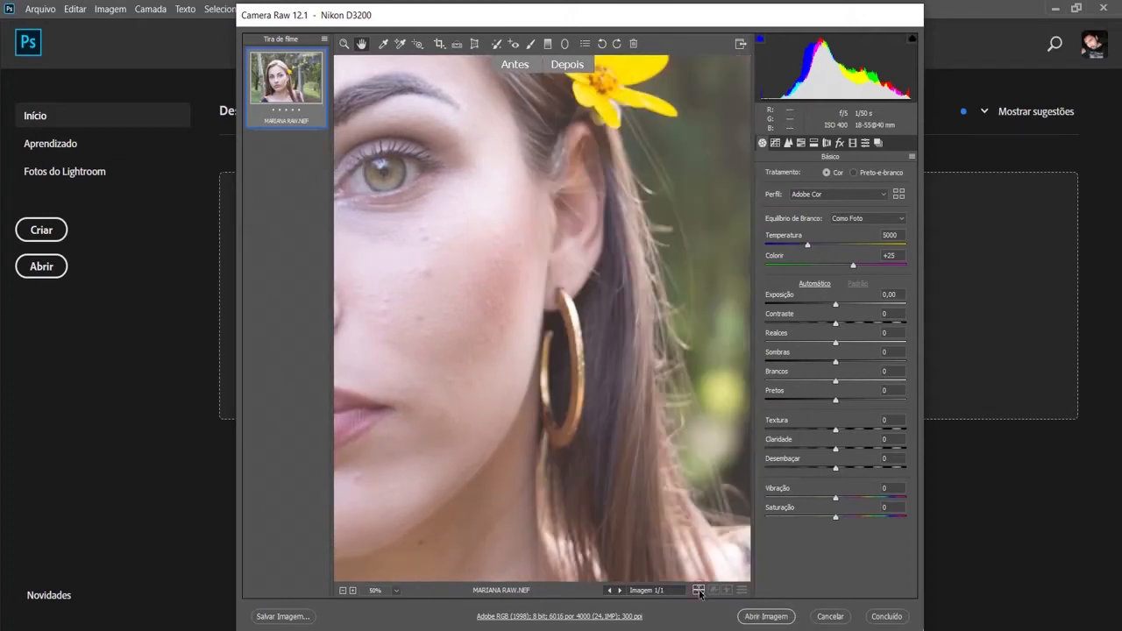
pyautogui.click(698, 590)
pyautogui.click(699, 590)
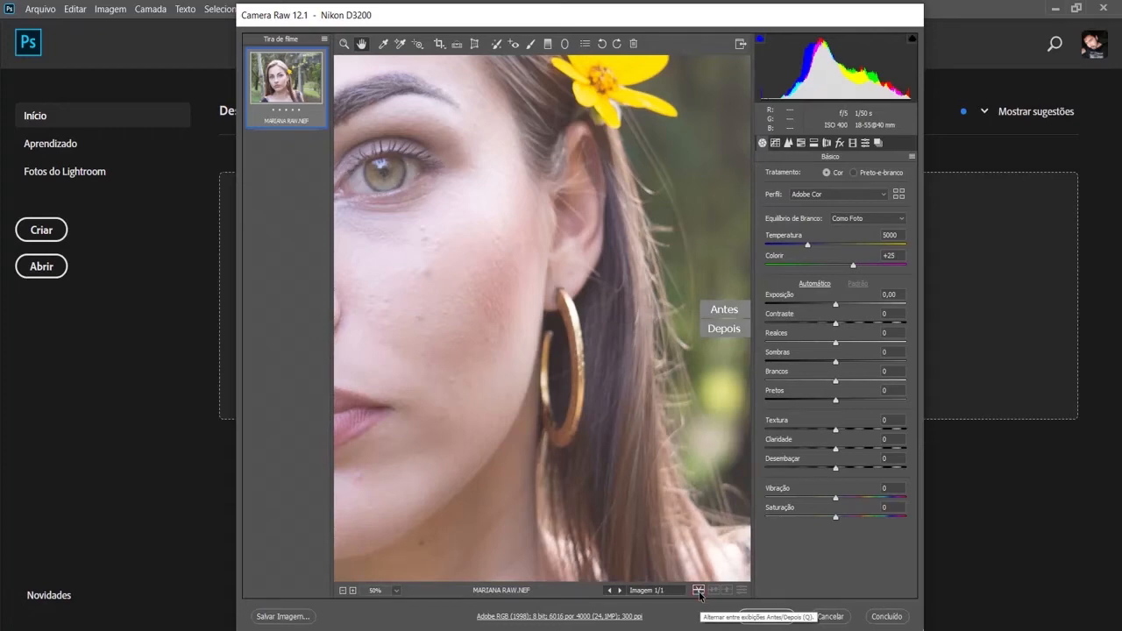
pyautogui.click(699, 590)
pyautogui.click(699, 590)
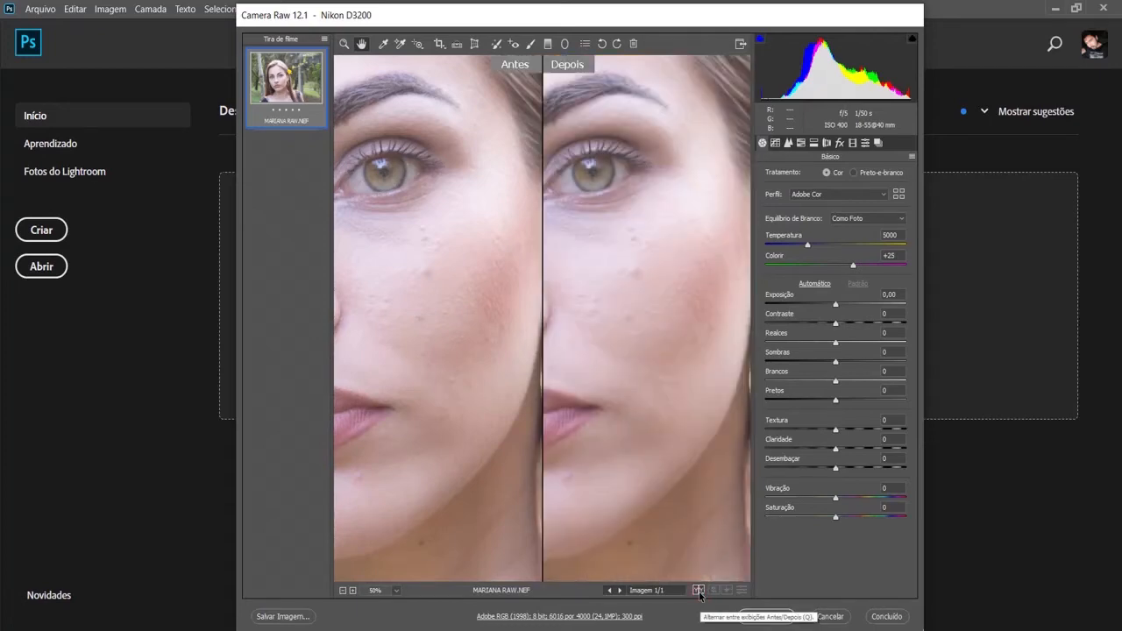
pyautogui.click(698, 590)
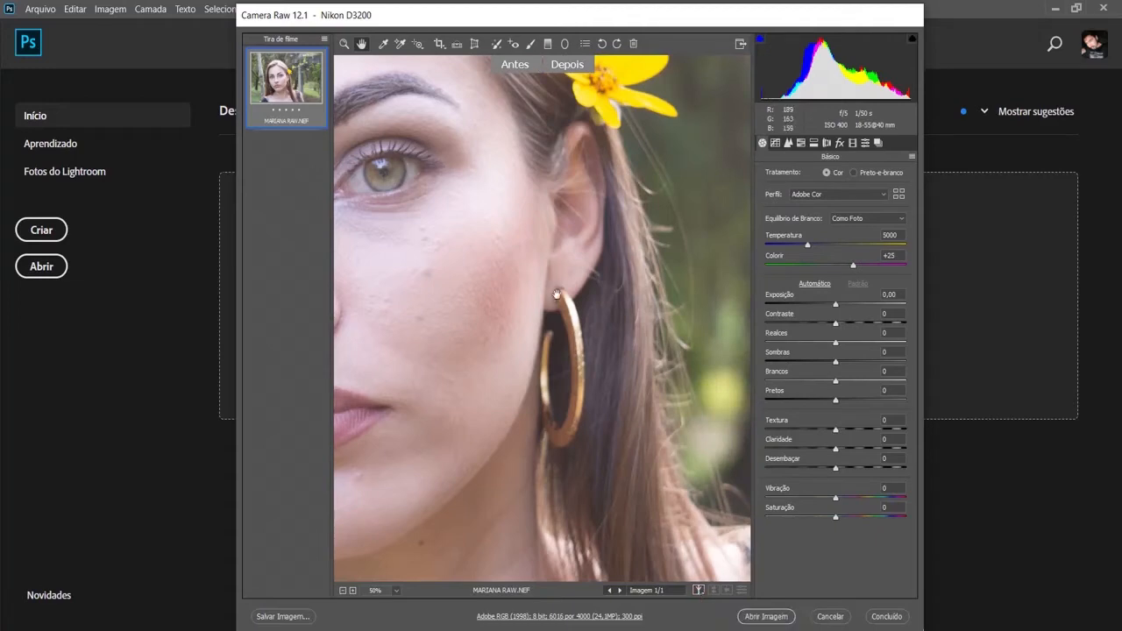
pyautogui.moveTo(537, 395); pyautogui.dragTo(686, 390)
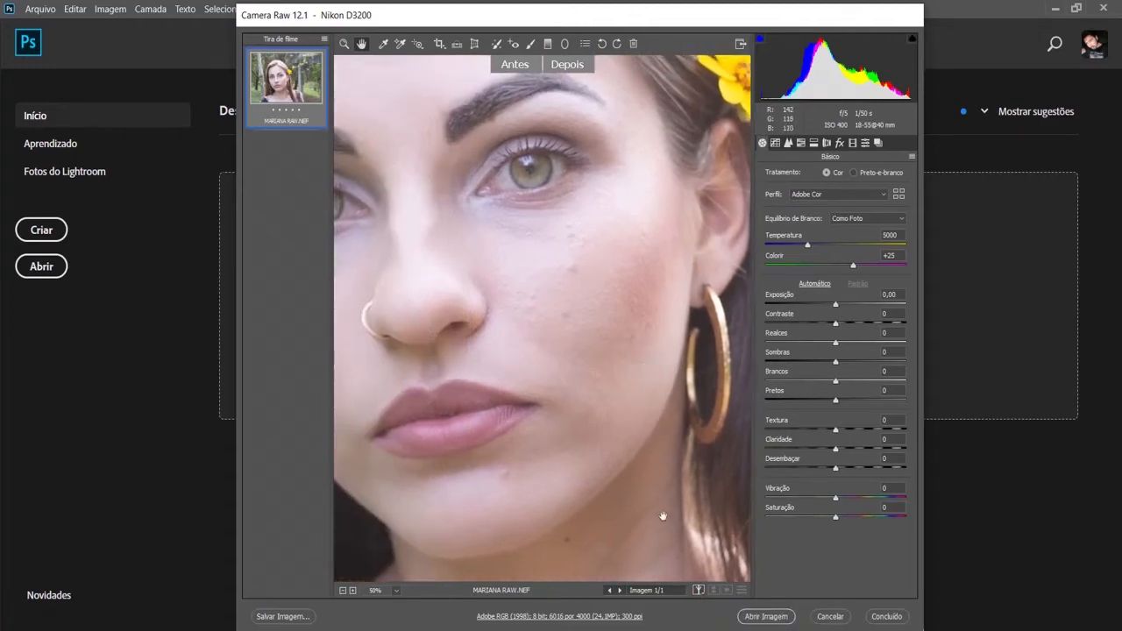
pyautogui.click(699, 592)
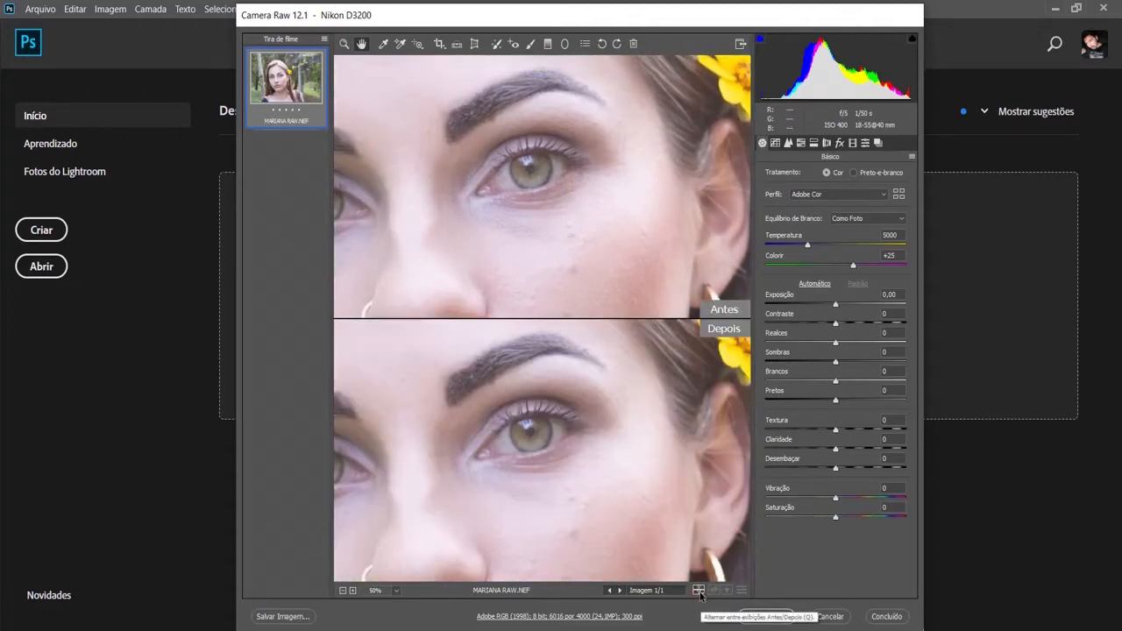
pyautogui.click(699, 592)
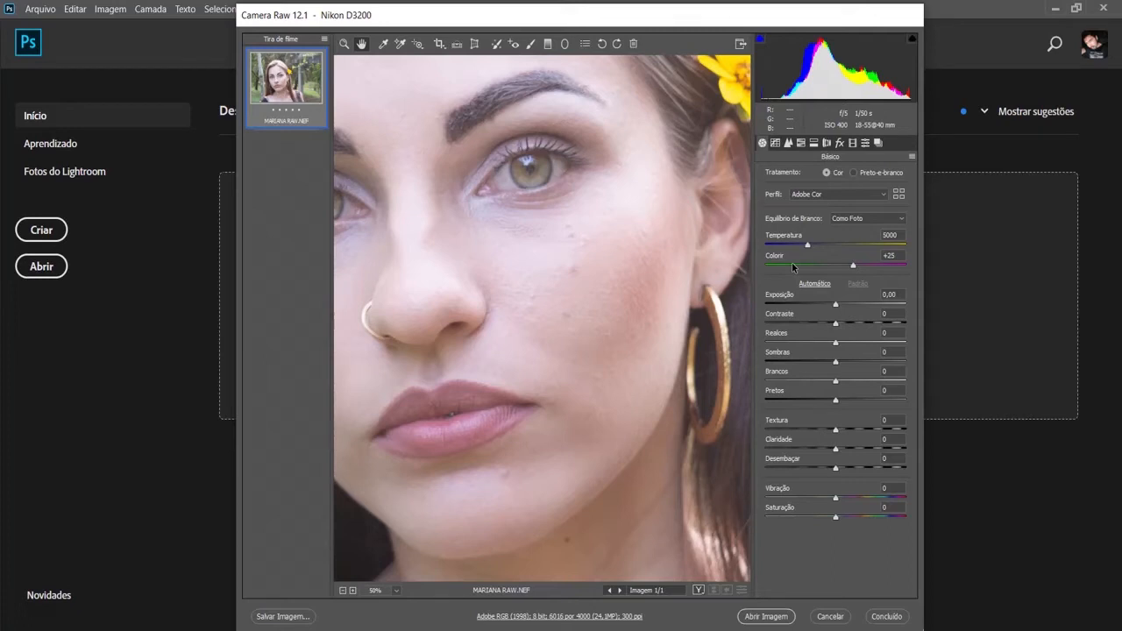
# Try white balance temperatures of 6650, 5650 and 6000 on the portrait.
pyautogui.moveTo(807, 246); pyautogui.dragTo(830, 246)
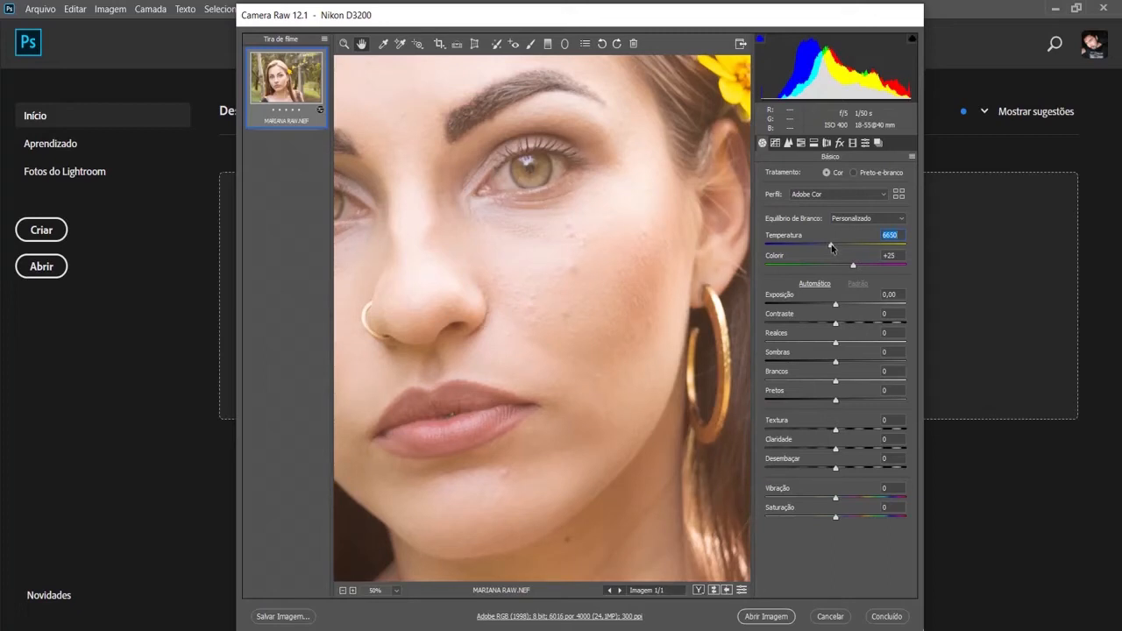
pyautogui.moveTo(831, 246); pyautogui.dragTo(816, 247)
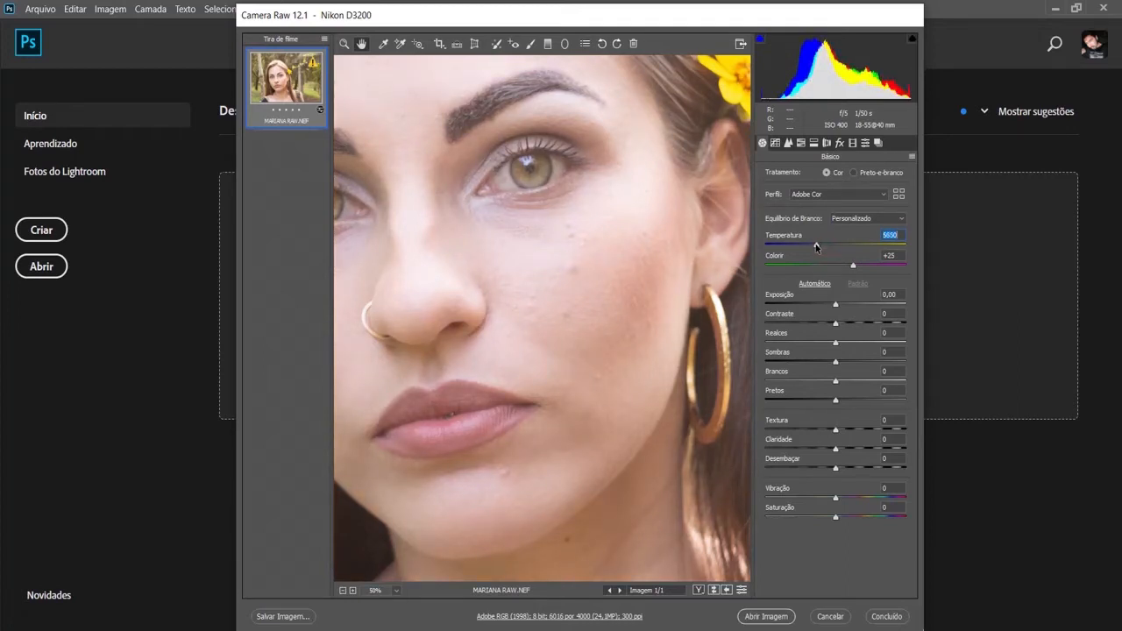
pyautogui.moveTo(816, 247); pyautogui.dragTo(822, 248)
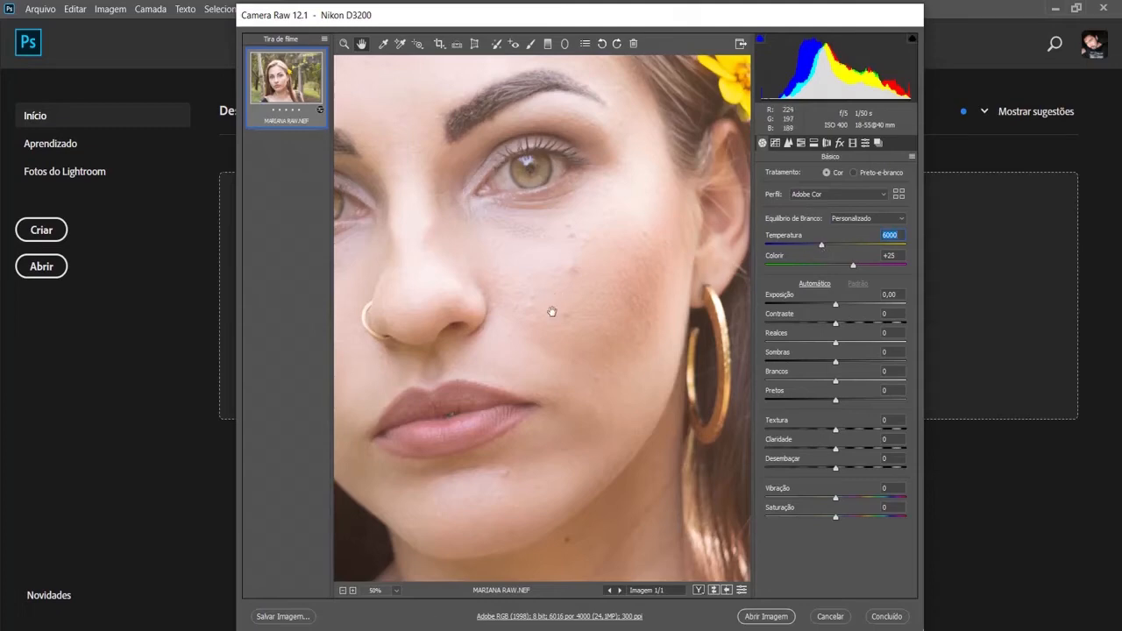
# View the portrait at 25% with a white balance temperature of 6550, and restore the temperature to 5000.
pyautogui.click(342, 590)
pyautogui.click(342, 590)
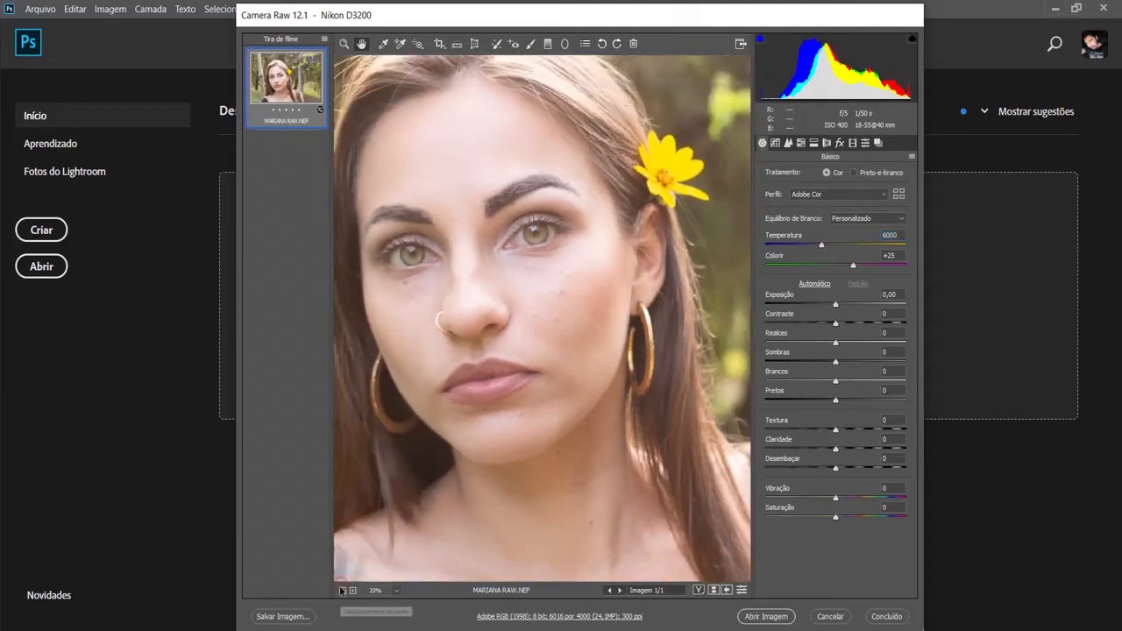
pyautogui.click(822, 246)
pyautogui.moveTo(823, 247); pyautogui.dragTo(830, 246)
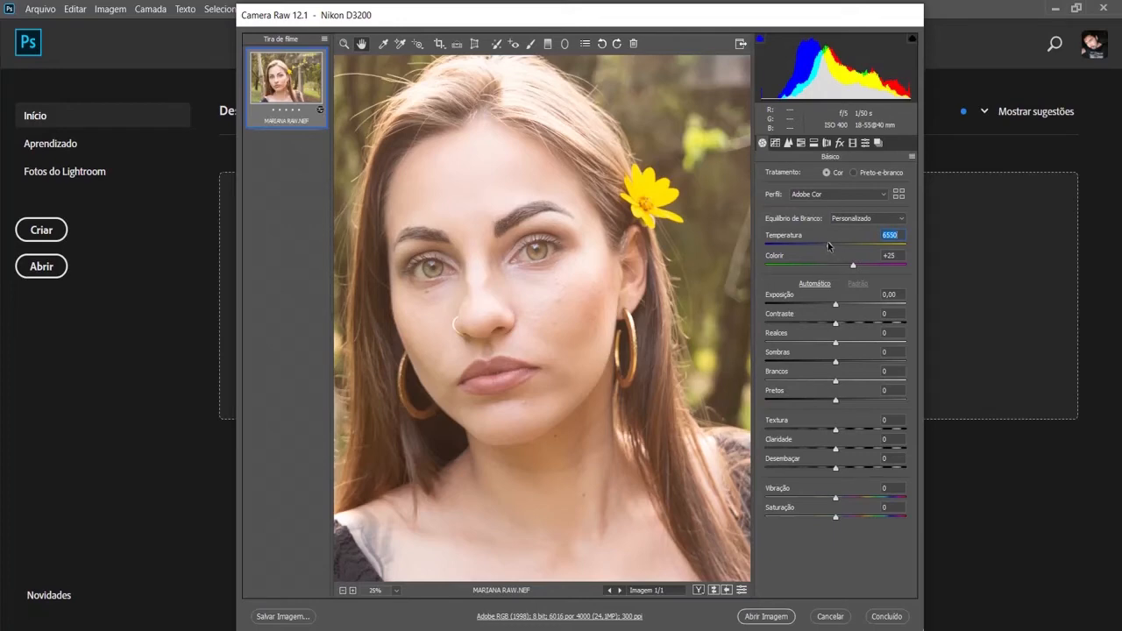
pyautogui.write('5000')
pyautogui.press('Return')
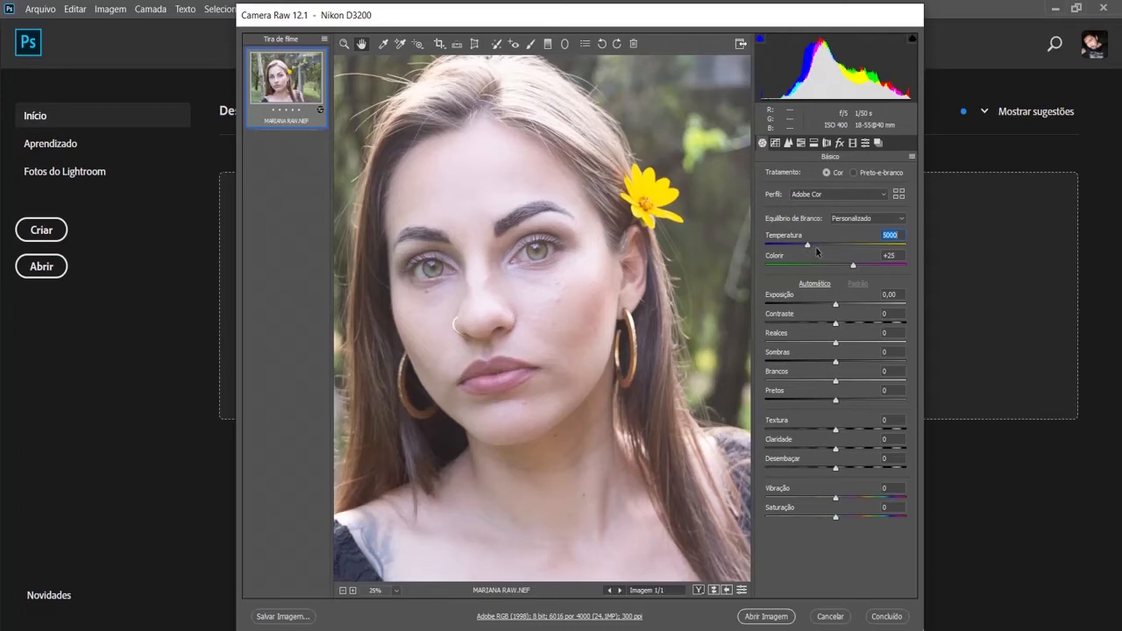
# Try a temperature of 8900 with a tint (Colorir) of -48, and reset the settings to the Camera Raw defaults.
pyautogui.moveTo(854, 268); pyautogui.dragTo(856, 244)
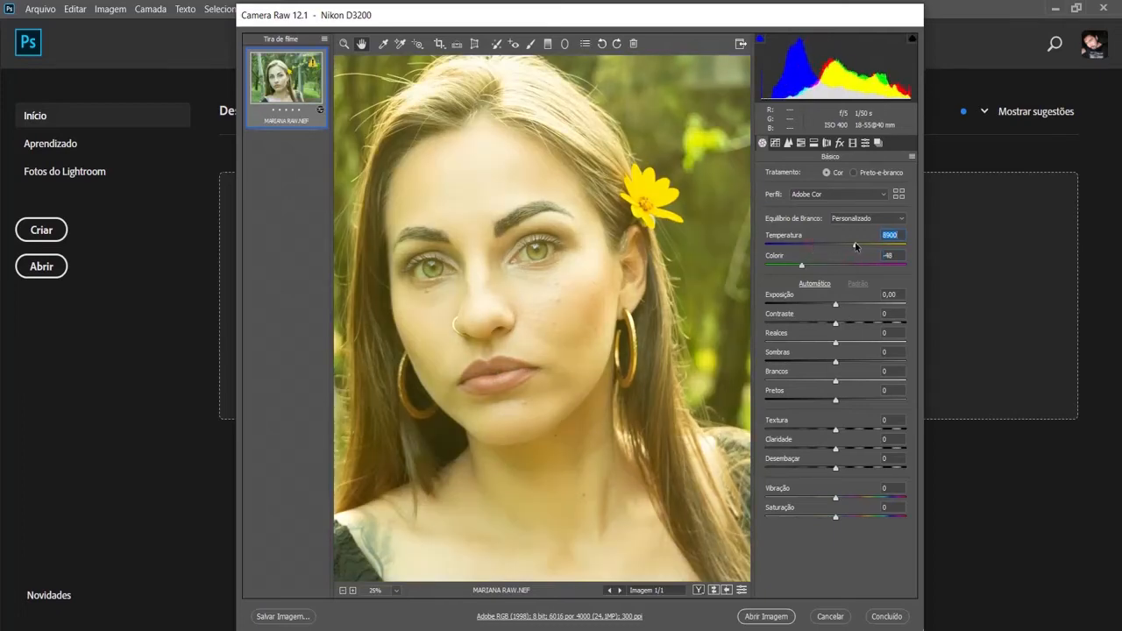
pyautogui.click(913, 159)
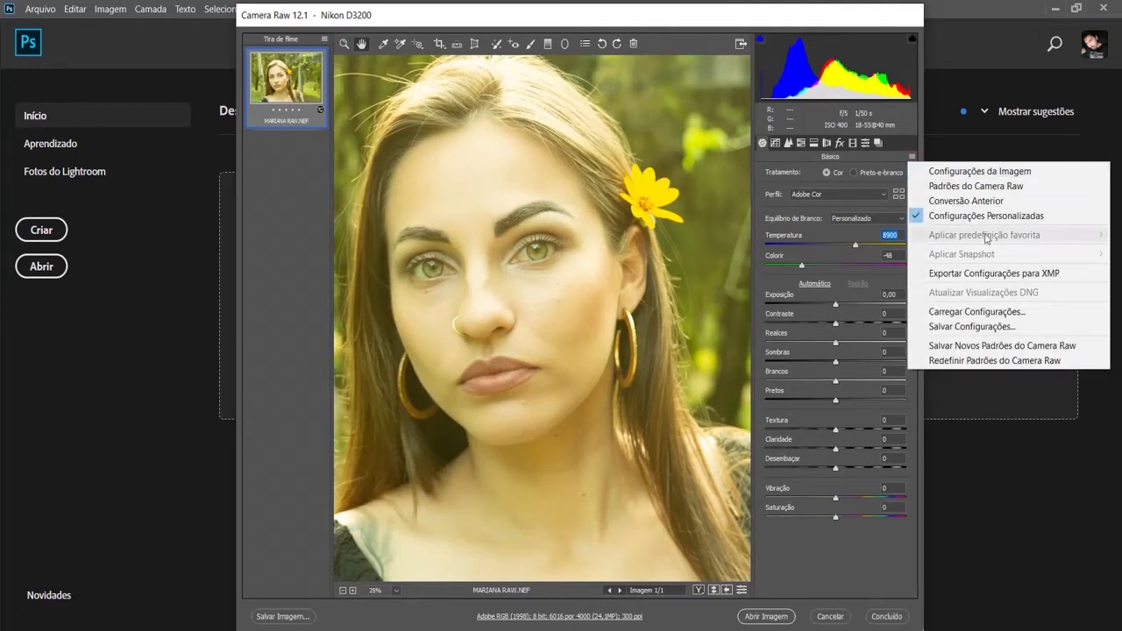
pyautogui.click(962, 362)
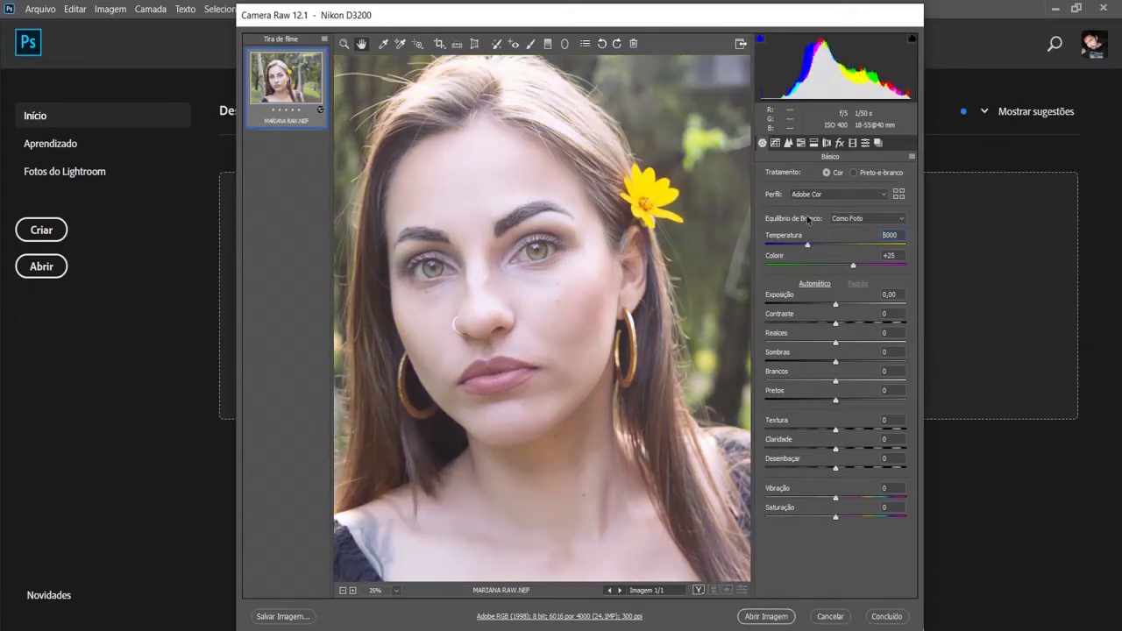
# Set the white balance temperature to 6250, and try an exposure of +1.90 before resetting exposure to 0.
pyautogui.moveTo(810, 246); pyautogui.dragTo(828, 248)
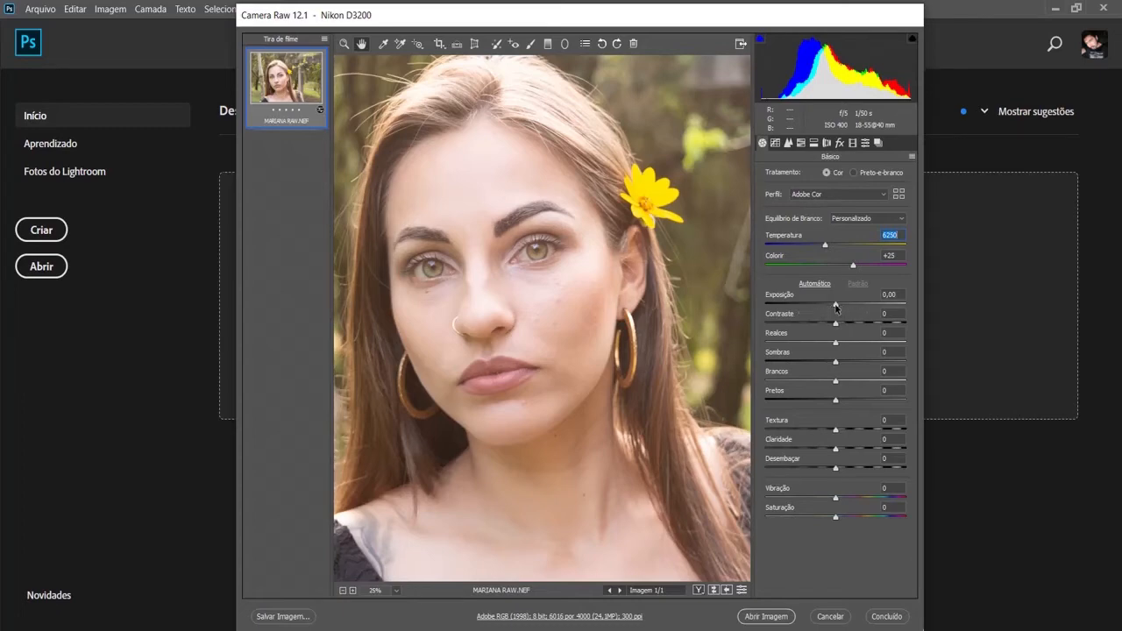
pyautogui.moveTo(836, 306); pyautogui.dragTo(862, 305)
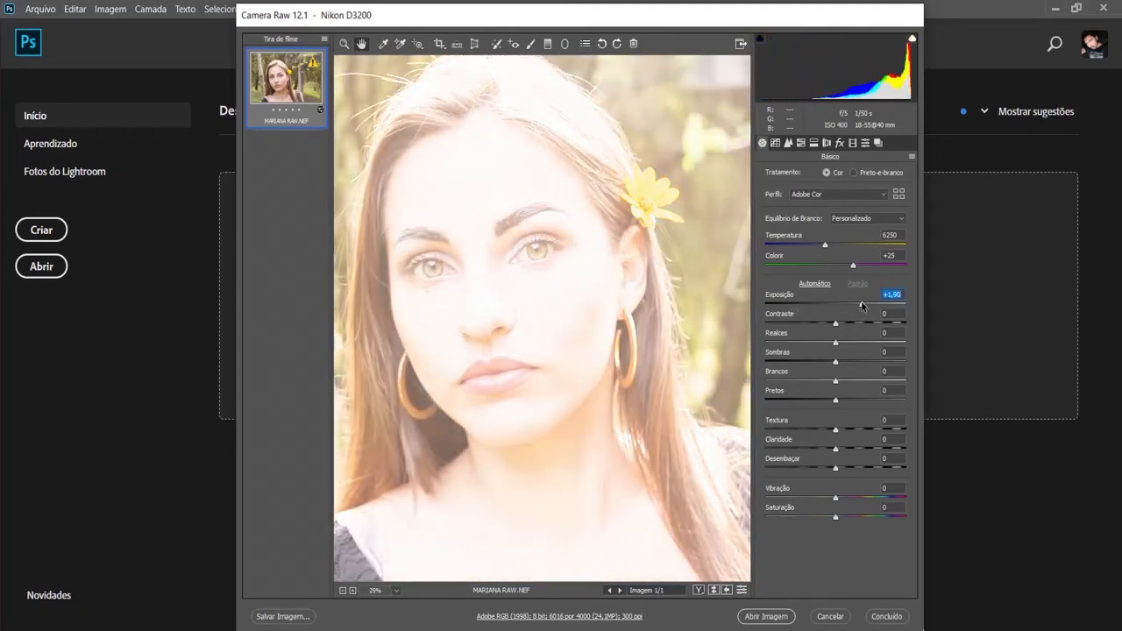
pyautogui.doubleClick(863, 305)
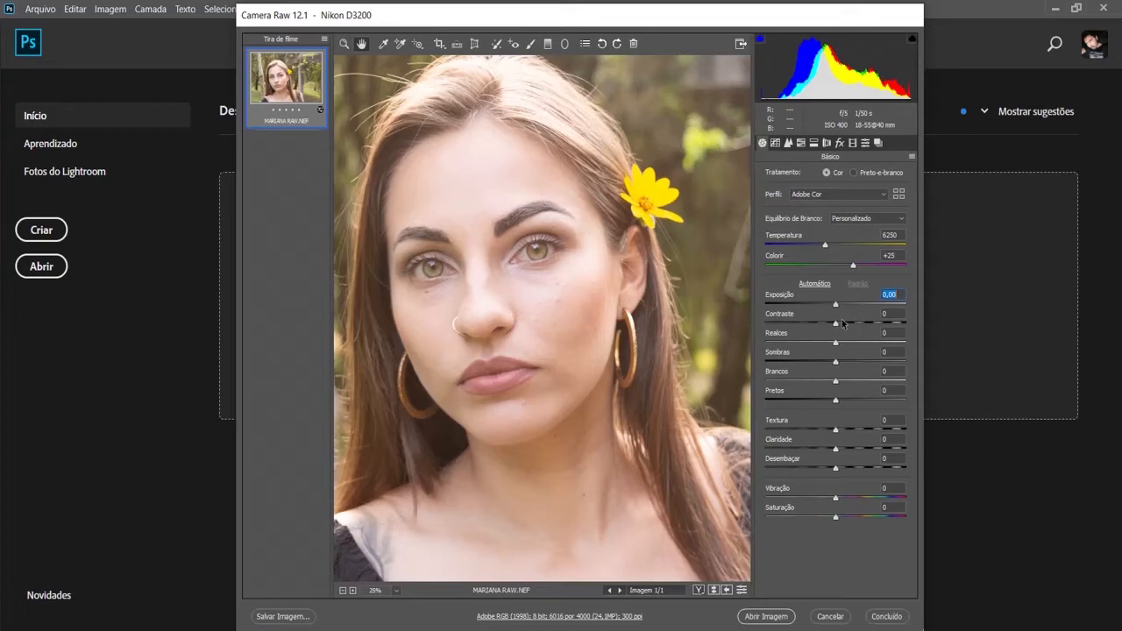
# Try a contrast (Contraste) of +24 on the portrait, and set the contrast to -15.
pyautogui.moveTo(835, 327)
pyautogui.mouseDown()
pyautogui.moveTo(812, 323)
pyautogui.moveTo(851, 323)
pyautogui.moveTo(799, 326)
pyautogui.moveTo(851, 330)
pyautogui.mouseUp()
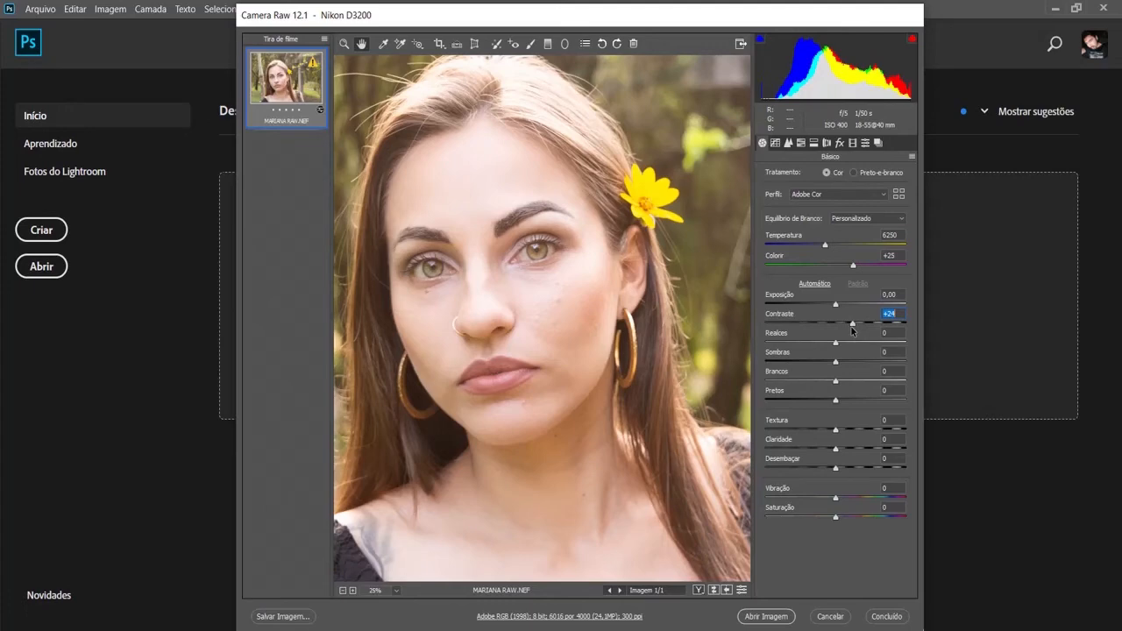
pyautogui.moveTo(851, 330)
pyautogui.mouseDown()
pyautogui.moveTo(820, 329)
pyautogui.moveTo(839, 326)
pyautogui.mouseUp()
pyautogui.moveTo(840, 325); pyautogui.dragTo(823, 335)
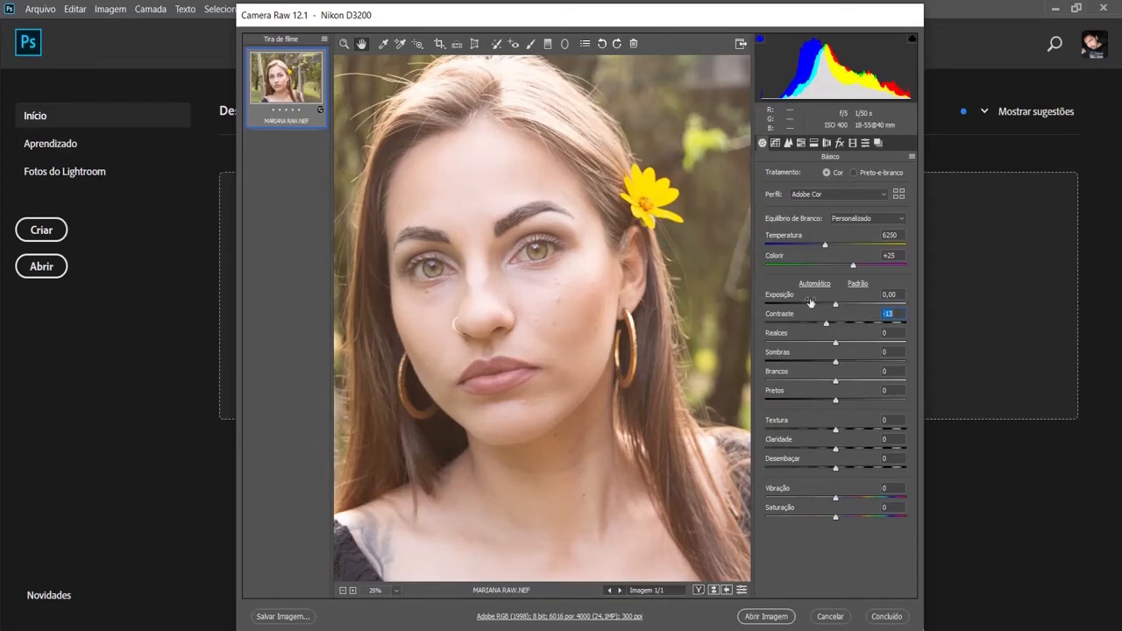
pyautogui.moveTo(826, 325)
pyautogui.mouseDown()
pyautogui.moveTo(871, 324)
pyautogui.moveTo(825, 323)
pyautogui.mouseUp()
# Try shadows (Sombras) values of +70 and -74, and set the shadows to +58.
pyautogui.moveTo(835, 364); pyautogui.dragTo(884, 367)
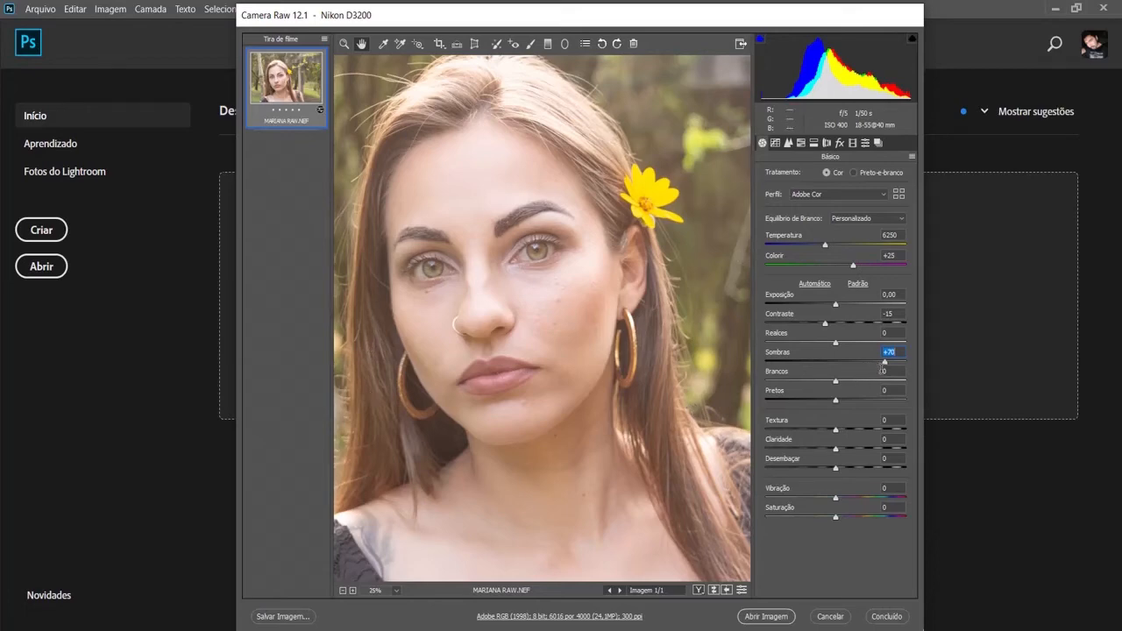
pyautogui.moveTo(885, 361); pyautogui.dragTo(783, 362)
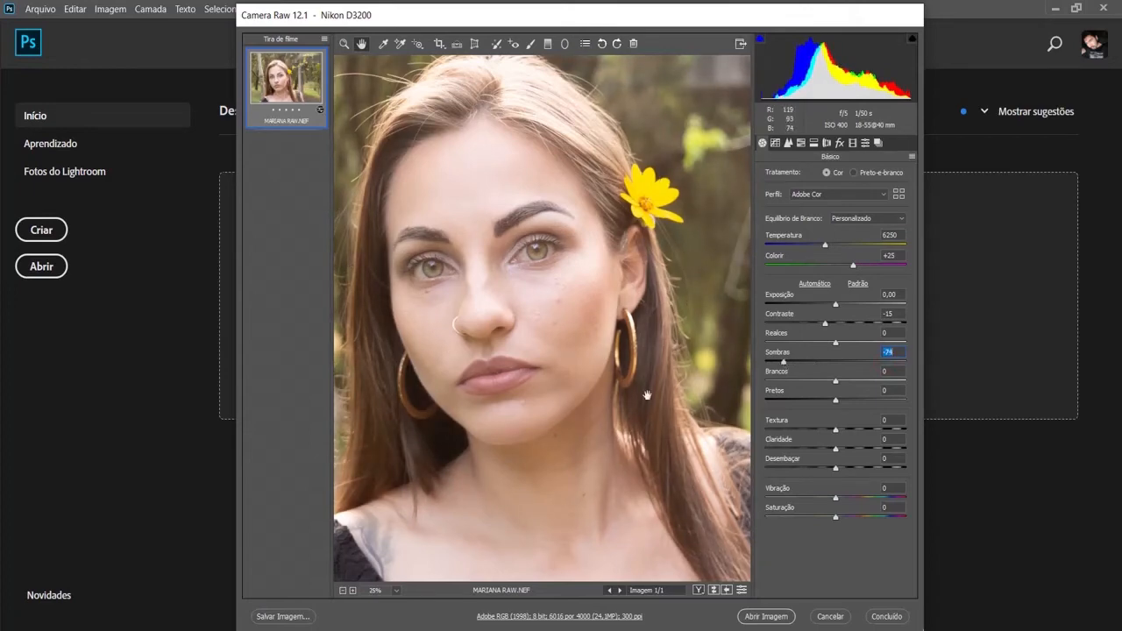
pyautogui.moveTo(786, 364); pyautogui.dragTo(878, 364)
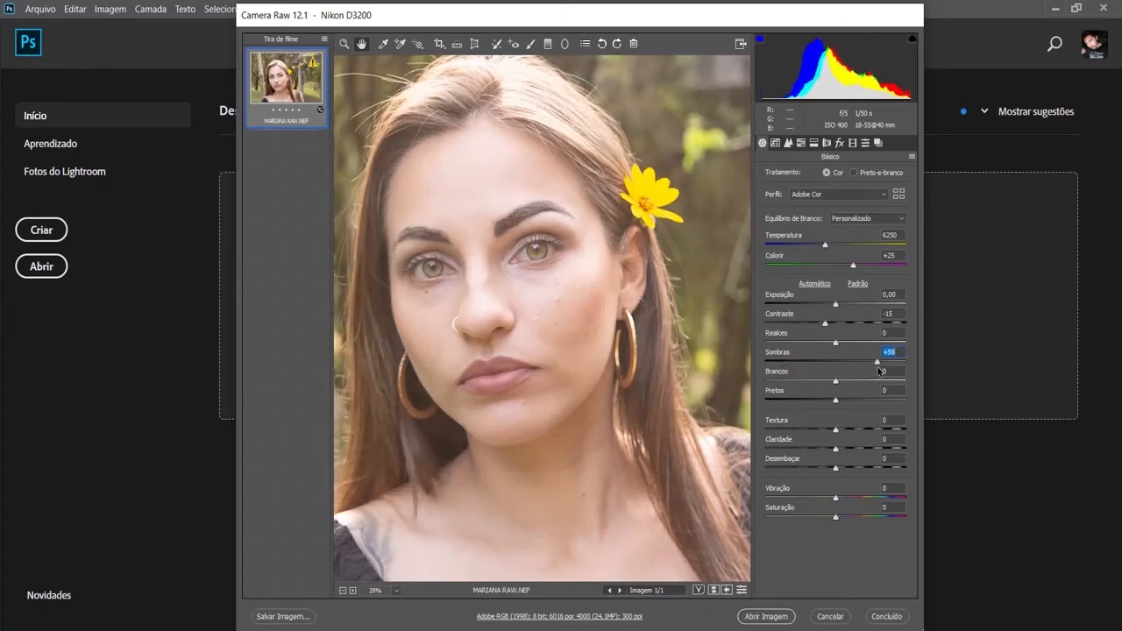
pyautogui.moveTo(879, 371); pyautogui.dragTo(873, 372)
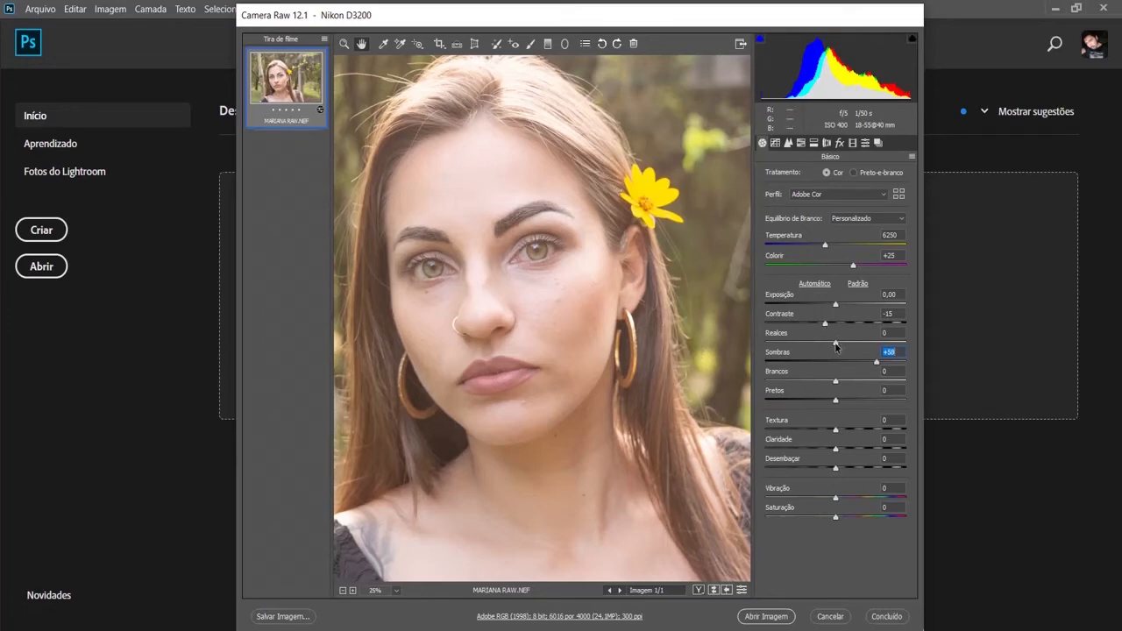
# Set the highlights (Realces) to -57 after trying +28, and set the blacks (Pretos) to -27.
pyautogui.moveTo(836, 347)
pyautogui.mouseDown()
pyautogui.moveTo(819, 348)
pyautogui.moveTo(877, 345)
pyautogui.moveTo(784, 347)
pyautogui.moveTo(869, 346)
pyautogui.moveTo(856, 344)
pyautogui.mouseUp()
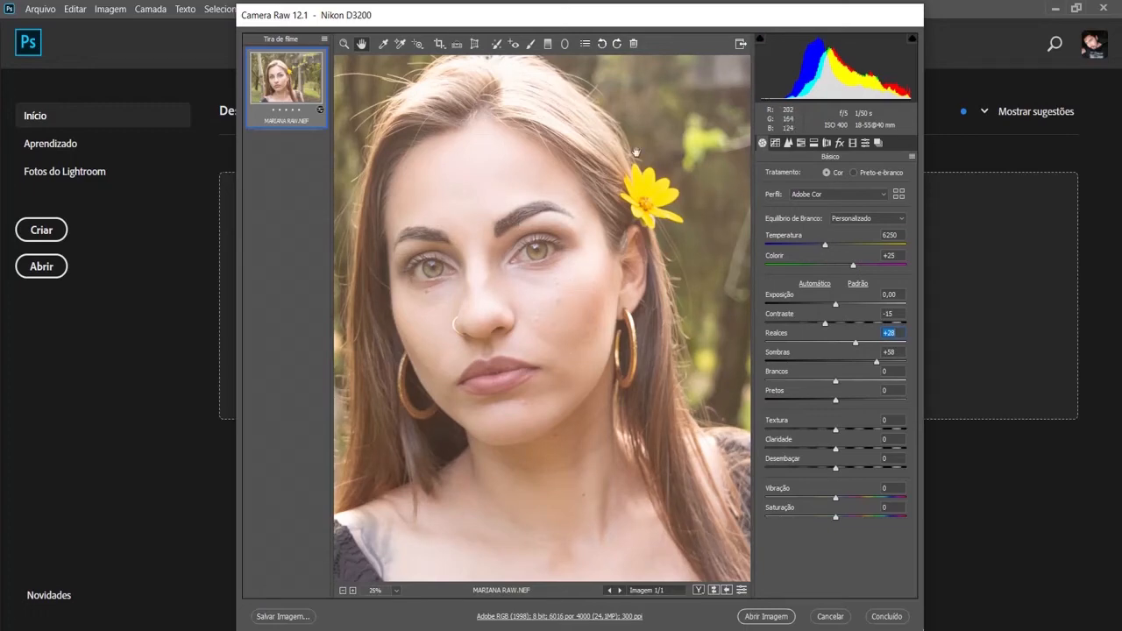
pyautogui.moveTo(854, 343); pyautogui.dragTo(797, 343)
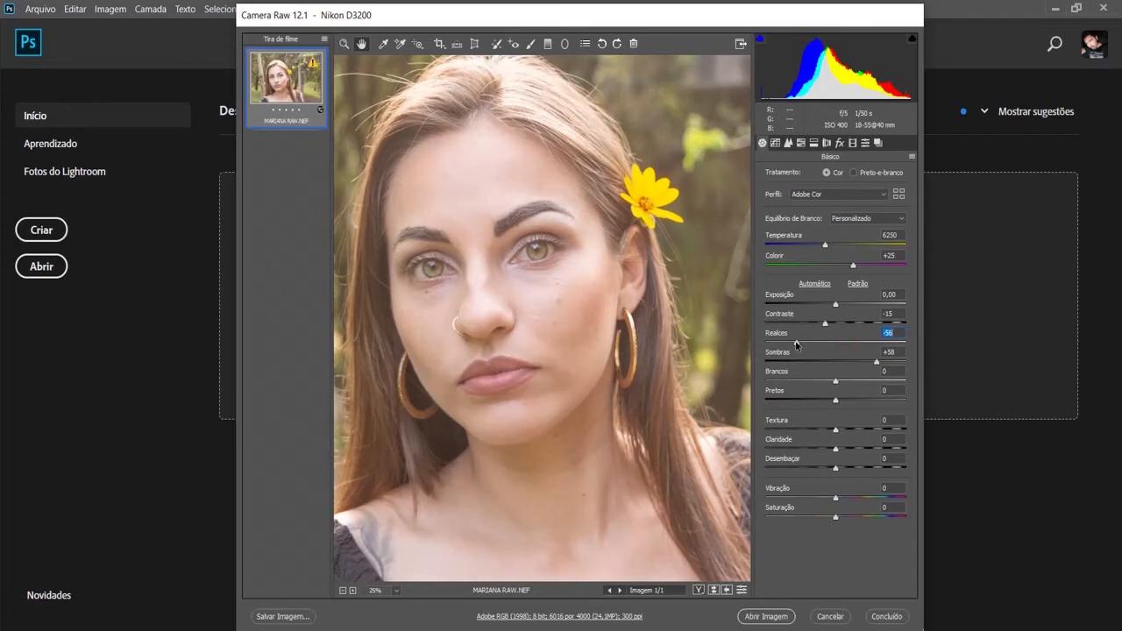
pyautogui.moveTo(797, 344)
pyautogui.mouseDown()
pyautogui.moveTo(870, 344)
pyautogui.moveTo(797, 347)
pyautogui.mouseUp()
pyautogui.moveTo(837, 405)
pyautogui.mouseDown()
pyautogui.moveTo(799, 403)
pyautogui.moveTo(884, 405)
pyautogui.moveTo(819, 405)
pyautogui.mouseUp()
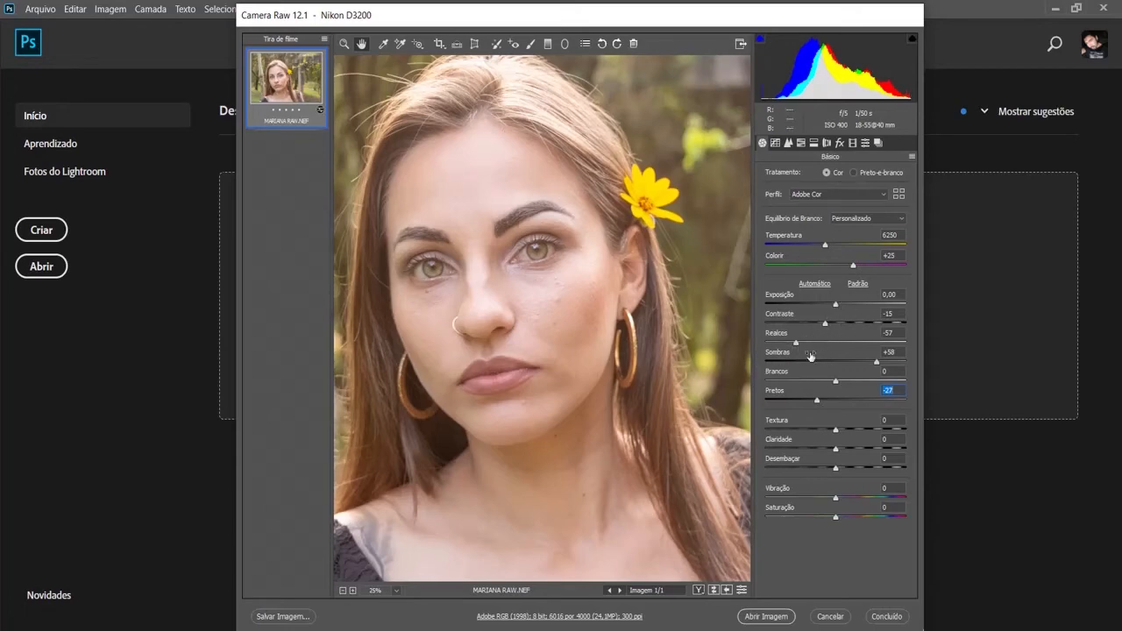
pyautogui.click(835, 381)
# Try texture (Textura) values of +40 and +19, checking the skin at 50%, and set the texture to +28.
pyautogui.moveTo(836, 430); pyautogui.dragTo(865, 436)
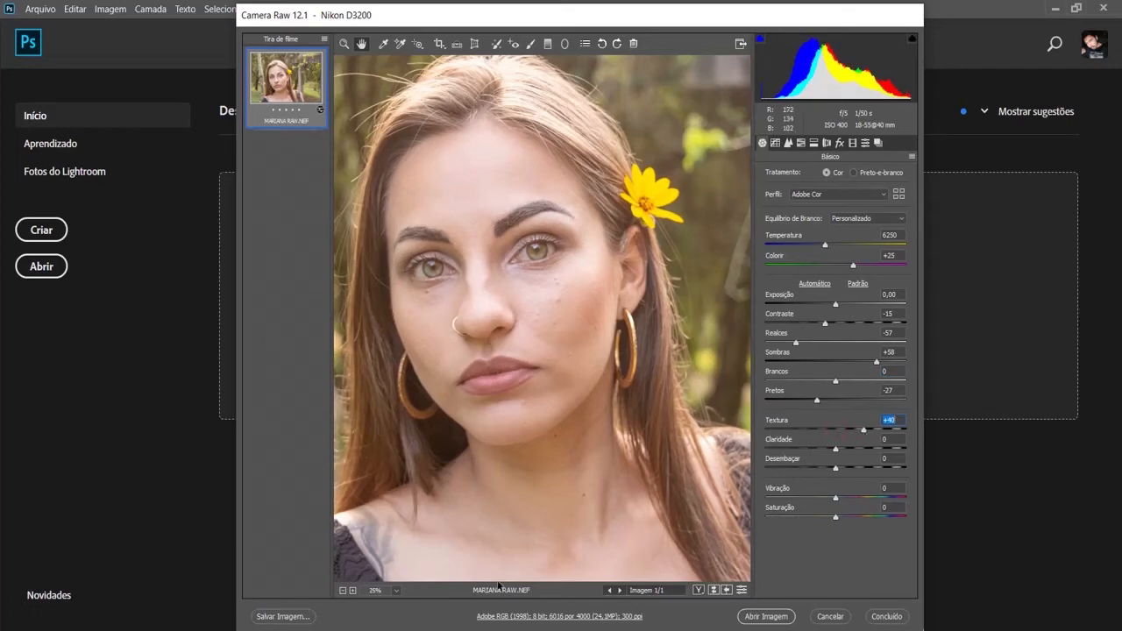
pyautogui.click(352, 591)
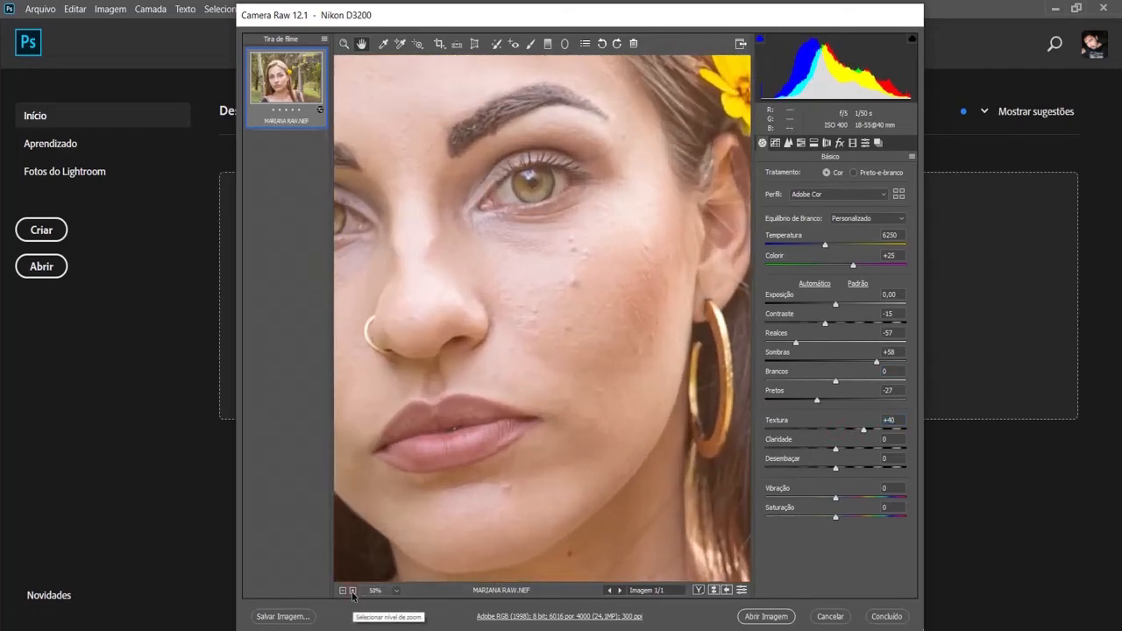
pyautogui.moveTo(864, 431)
pyautogui.mouseDown()
pyautogui.moveTo(848, 431)
pyautogui.moveTo(871, 436)
pyautogui.moveTo(835, 437)
pyautogui.moveTo(849, 438)
pyautogui.mouseUp()
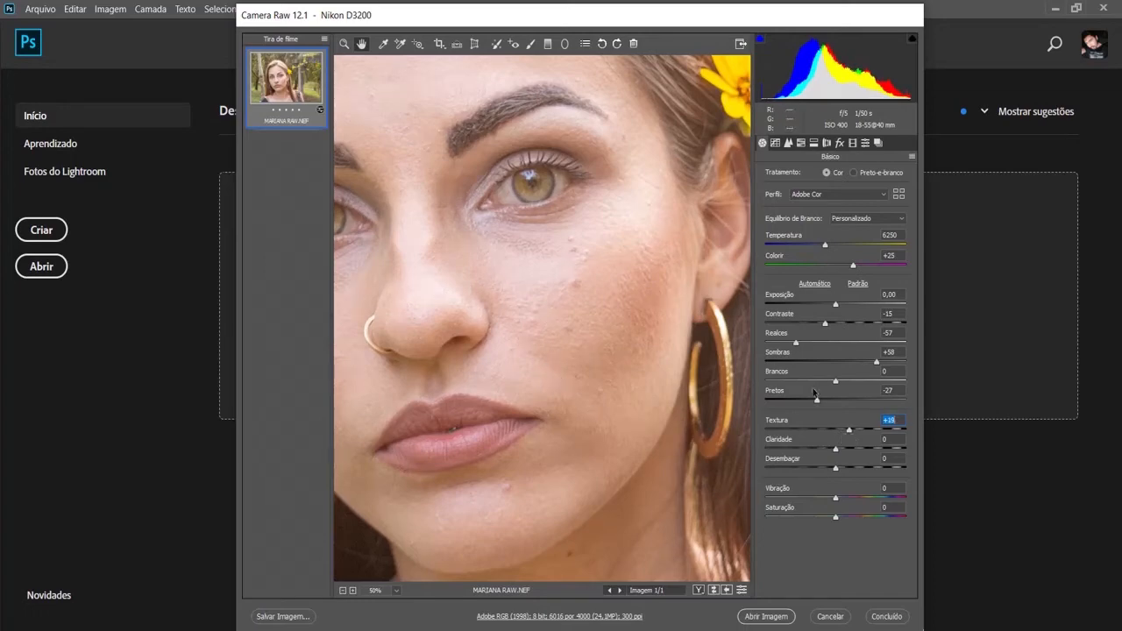
pyautogui.moveTo(850, 432); pyautogui.dragTo(858, 432)
pyautogui.moveTo(858, 432); pyautogui.dragTo(856, 432)
# Set the clarity (Claridade) to -19, and try a higher dehaze (Desembaçar) value before resetting it to 0.
pyautogui.moveTo(835, 451)
pyautogui.mouseDown()
pyautogui.moveTo(790, 450)
pyautogui.moveTo(866, 454)
pyautogui.moveTo(833, 454)
pyautogui.mouseUp()
pyautogui.moveTo(833, 451); pyautogui.dragTo(822, 453)
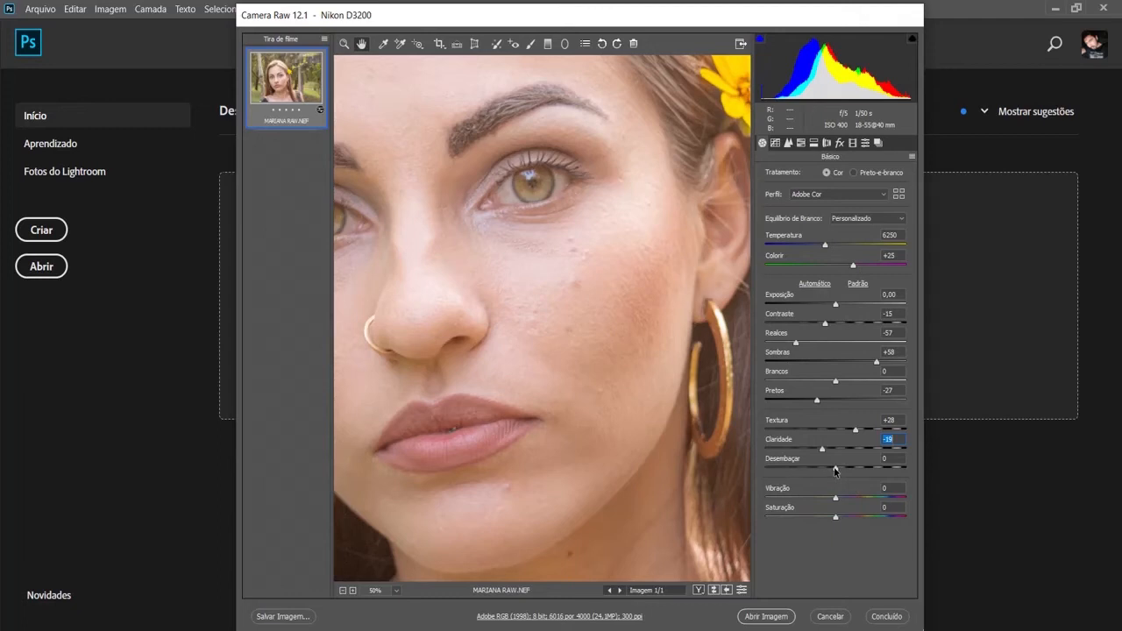
pyautogui.moveTo(834, 471); pyautogui.dragTo(855, 471)
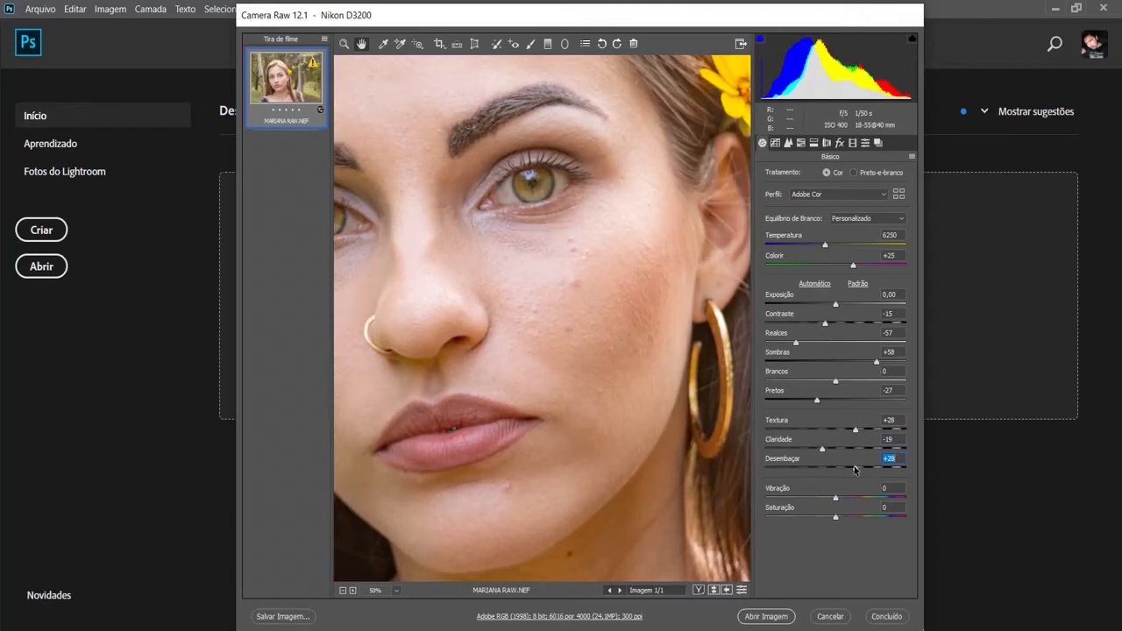
pyautogui.moveTo(855, 471)
pyautogui.mouseDown()
pyautogui.moveTo(820, 471)
pyautogui.moveTo(833, 473)
pyautogui.mouseUp()
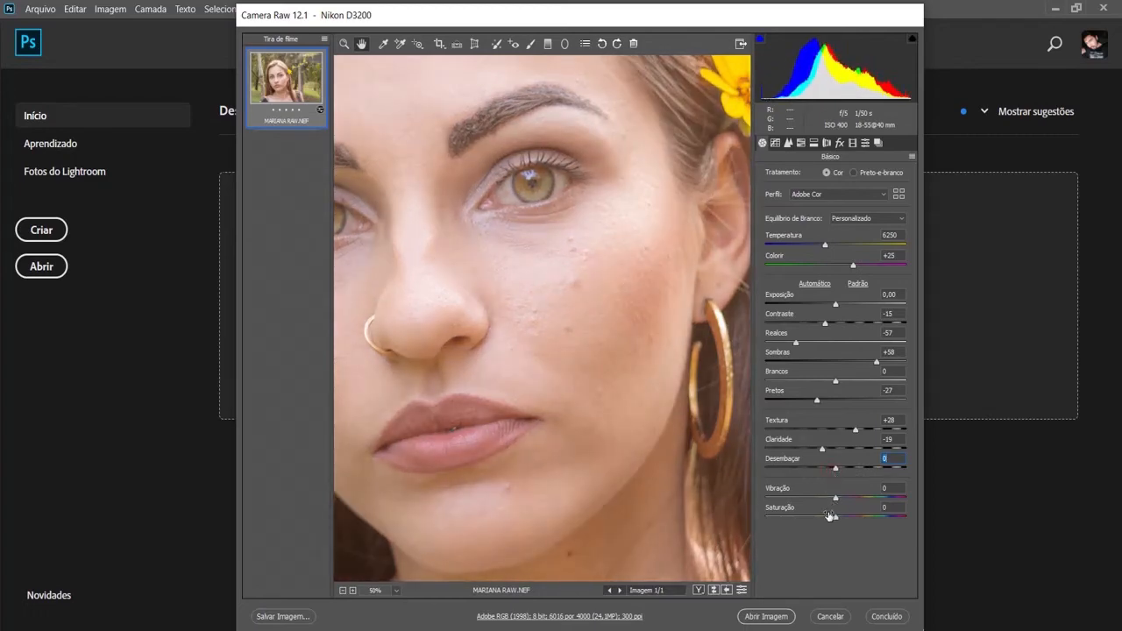
# Set the vibrance (Vibração) to +18, and compare the before and after versions side by side at 12.5%.
pyautogui.moveTo(838, 502); pyautogui.dragTo(848, 502)
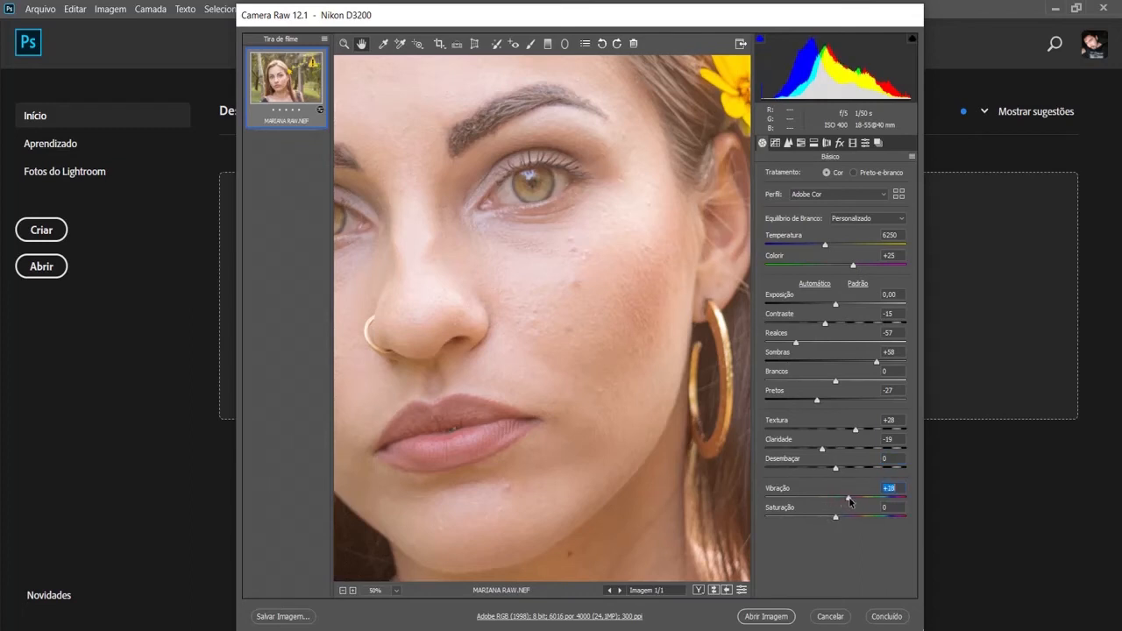
pyautogui.click(699, 590)
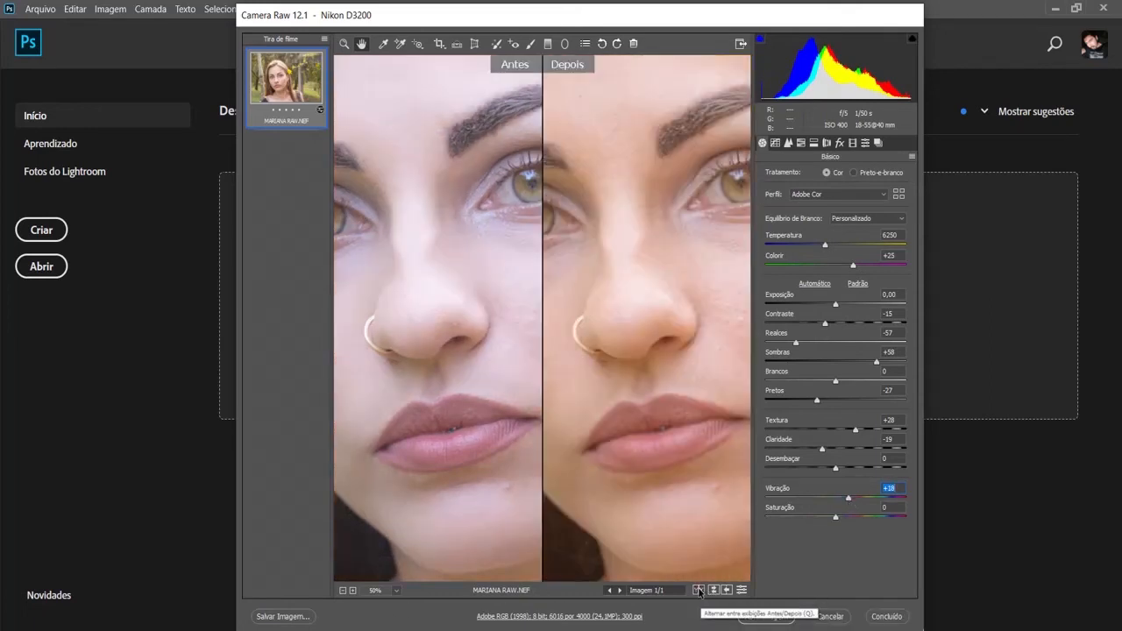
pyautogui.click(340, 590)
pyautogui.click(341, 590)
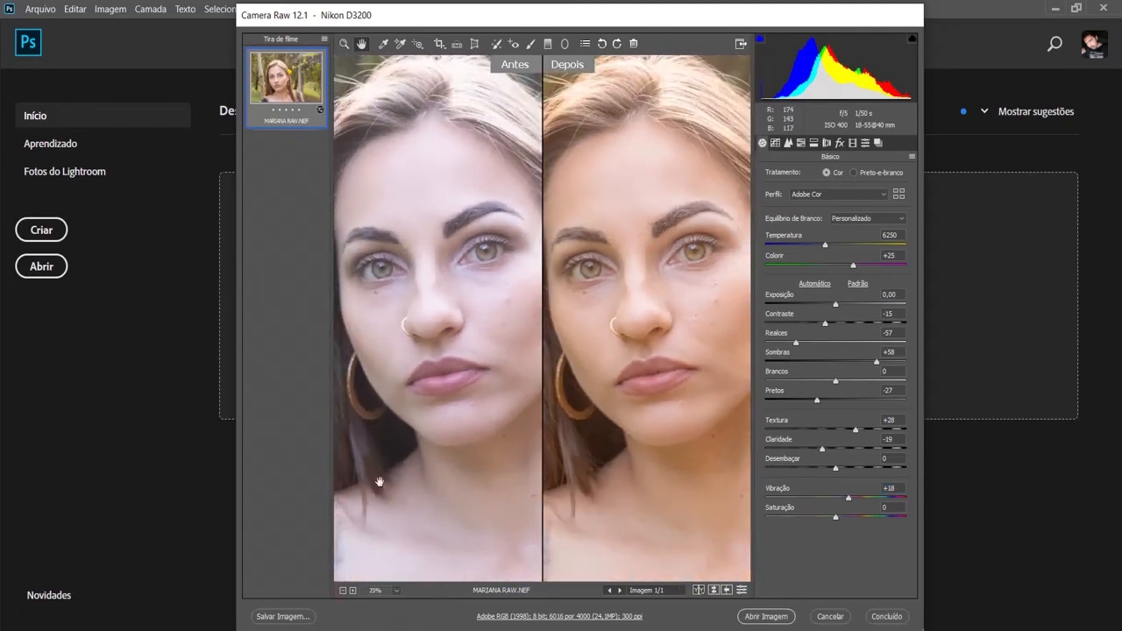
pyautogui.click(342, 590)
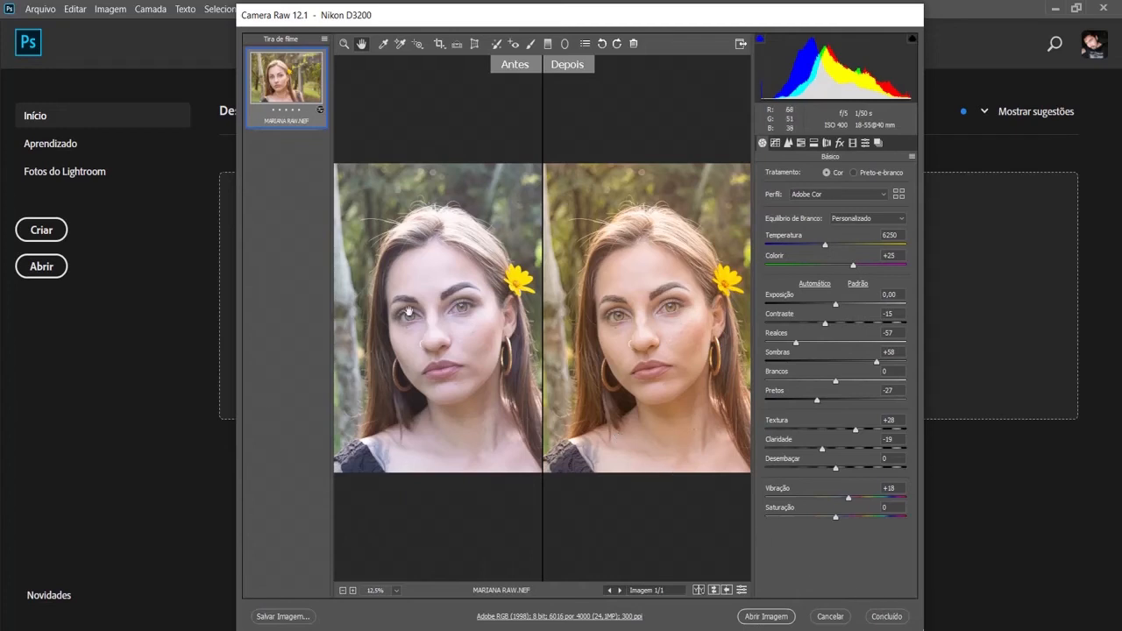
# Open the save options for the image, and check the list of raw file extensions on the Wikipedia page.
pyautogui.click(285, 621)
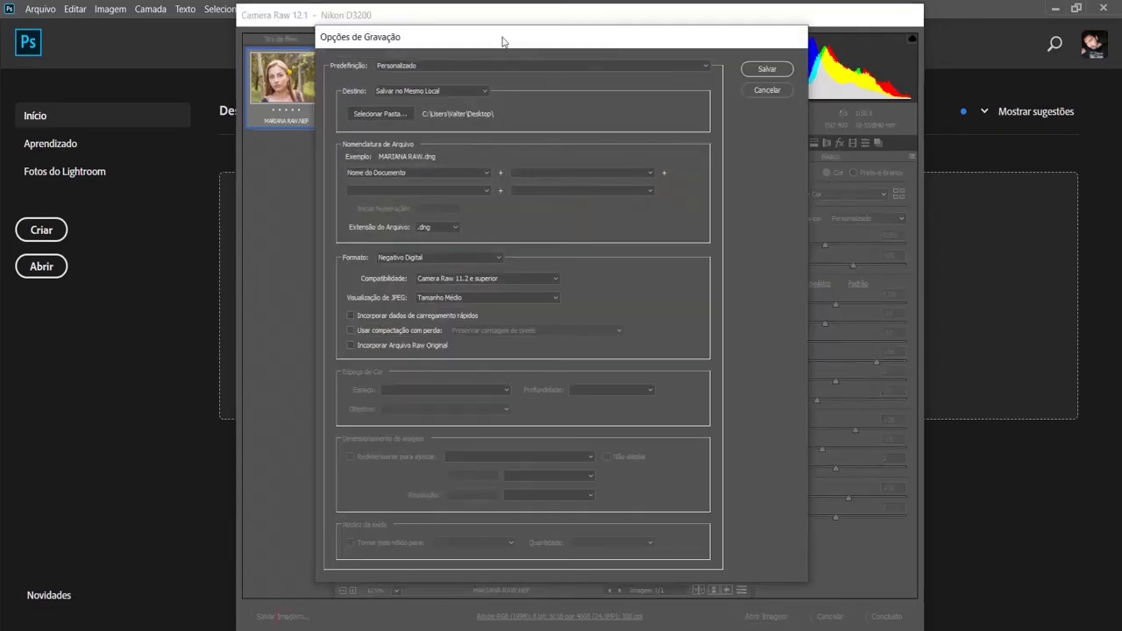
pyautogui.moveTo(502, 42); pyautogui.dragTo(640, 65)
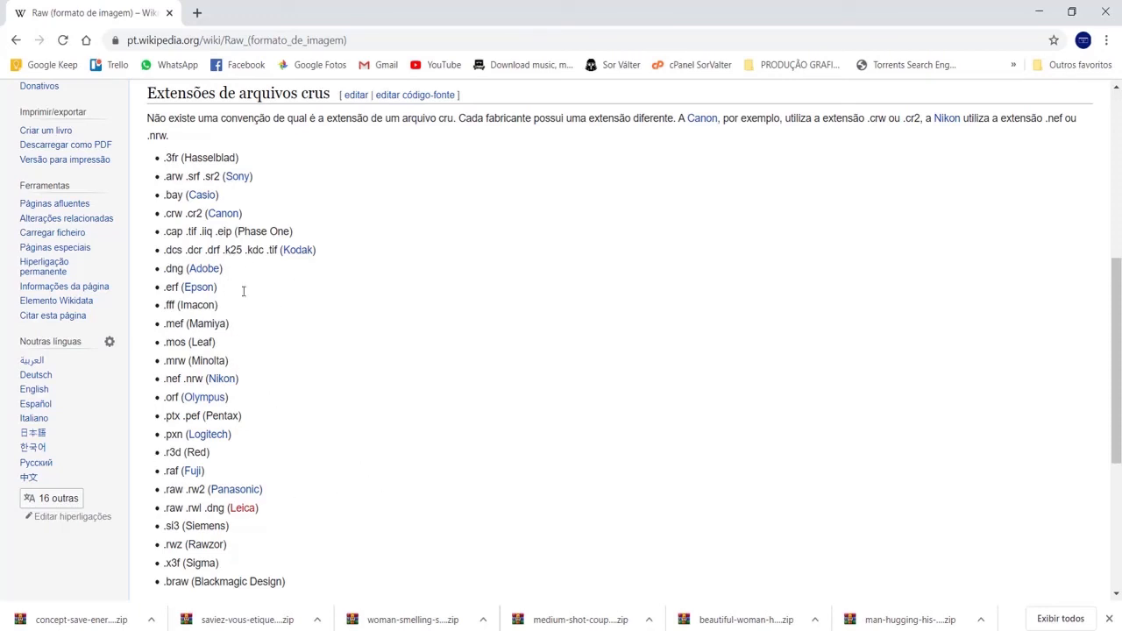
pyautogui.click(1044, 9)
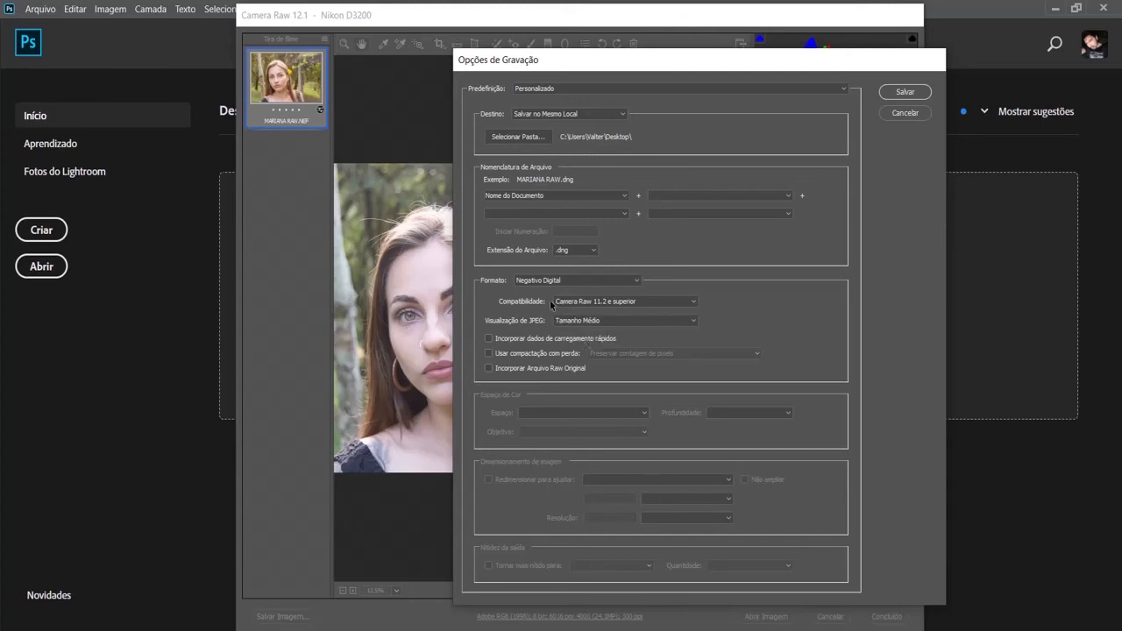
# Look at the JPEG save settings, and save the image in the same location as a .dng in Negativo Digital format.
pyautogui.click(583, 280)
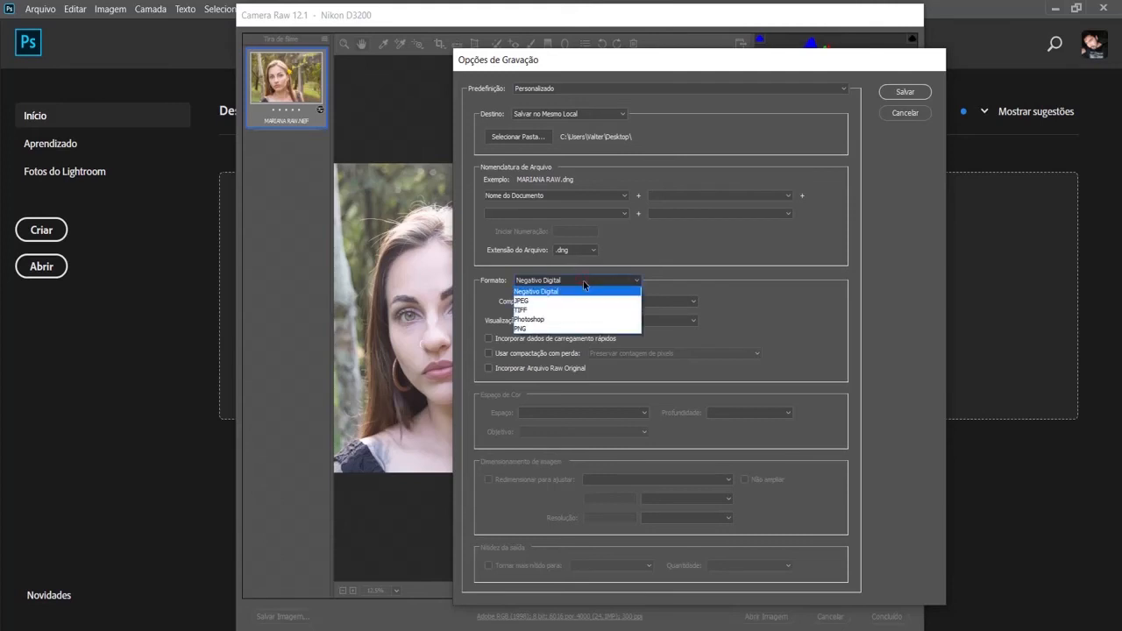
pyautogui.click(543, 302)
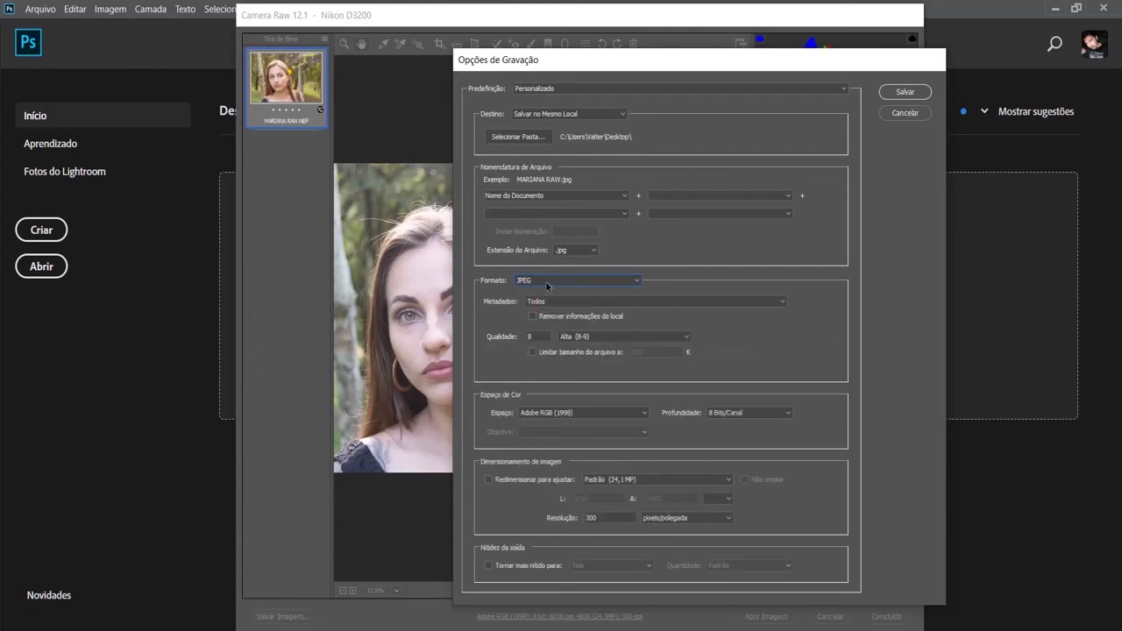
pyautogui.doubleClick(541, 336)
pyautogui.click(558, 278)
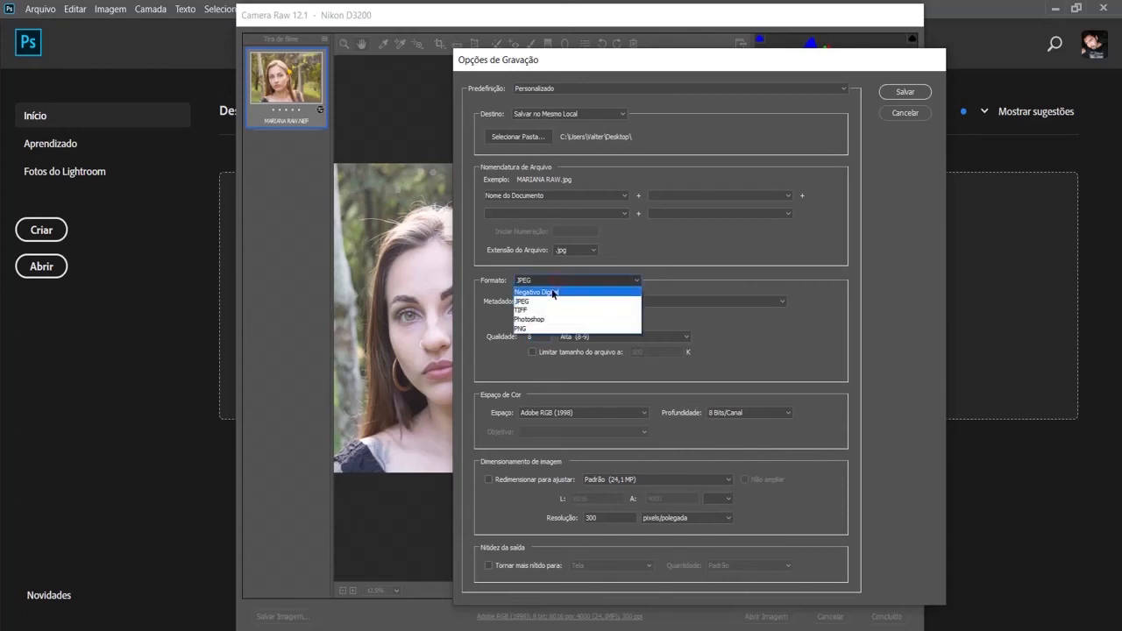
pyautogui.click(550, 287)
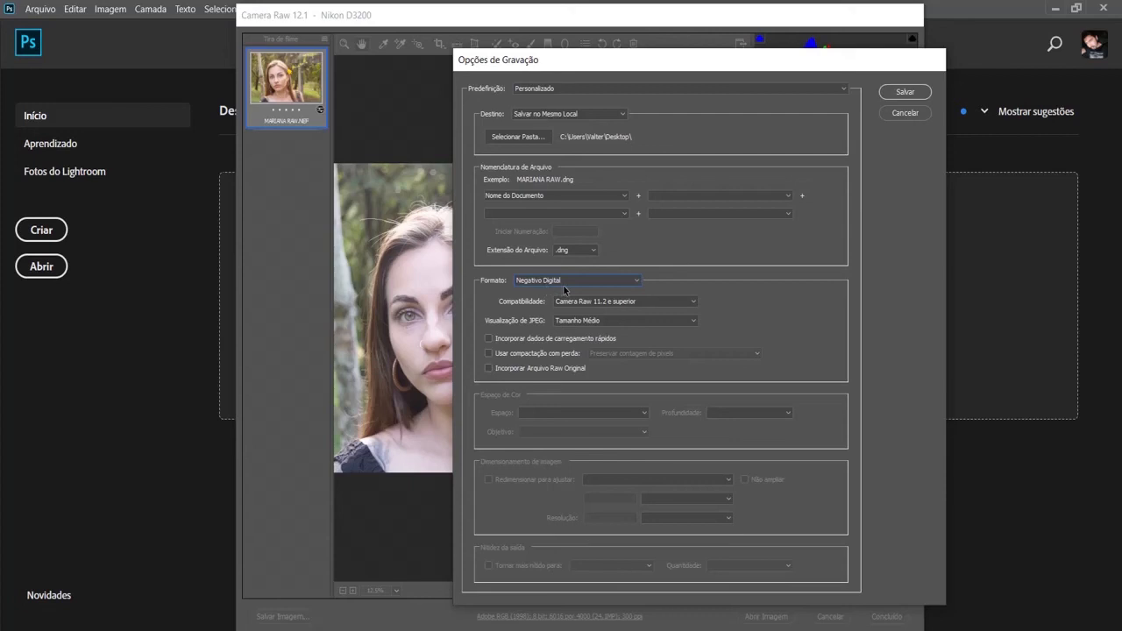
pyautogui.click(906, 92)
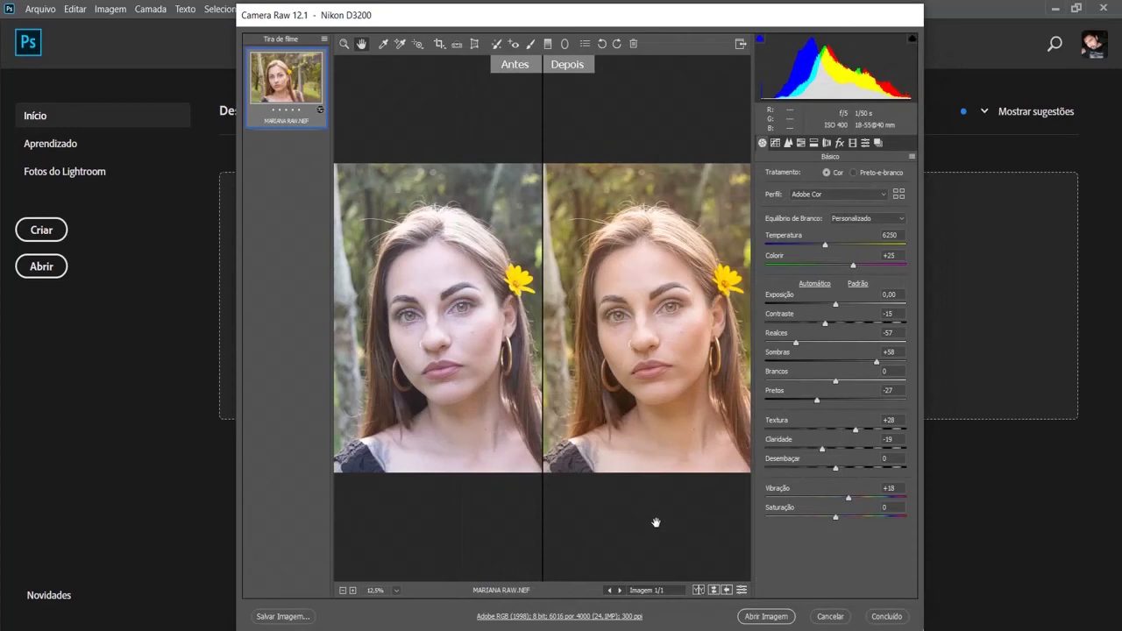
# Open the developed portrait in Photoshop, and switch to the desktop.
pyautogui.click(755, 618)
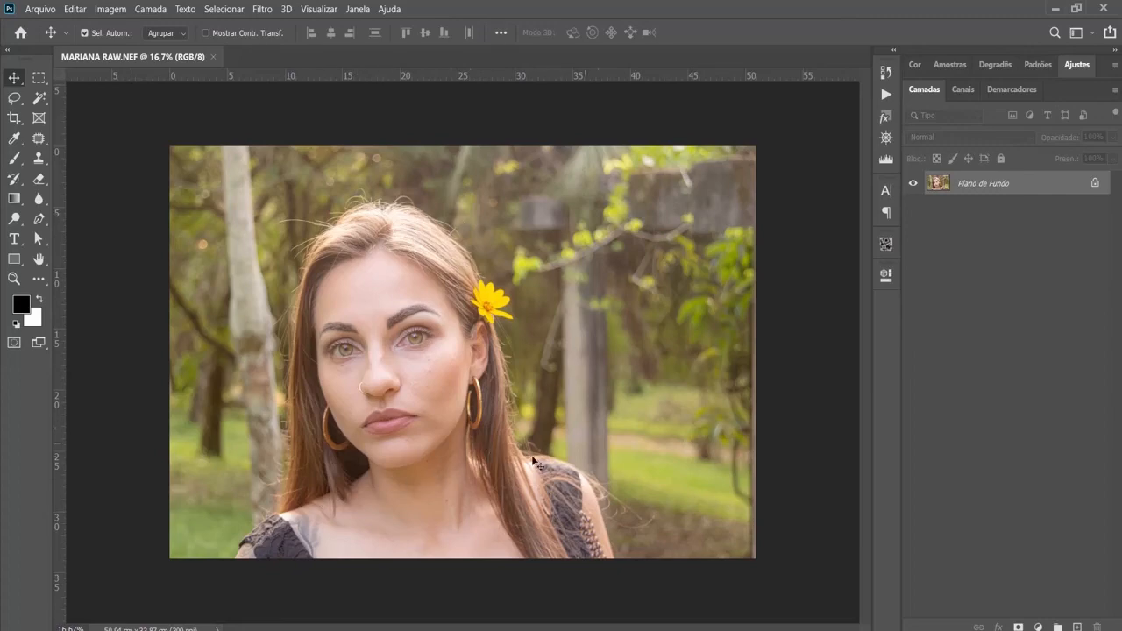
pyautogui.click(1055, 8)
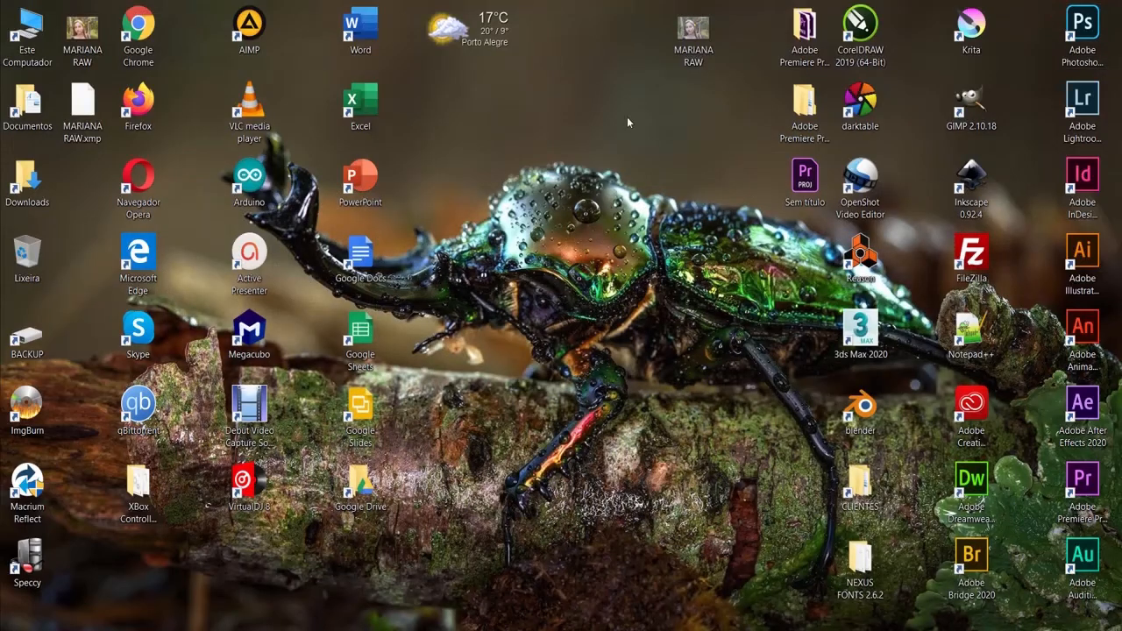
# Line up the portrait's .xmp file and the edited portrait file beneath the other portrait file on the desktop.
pyautogui.moveTo(693, 35); pyautogui.dragTo(643, 61)
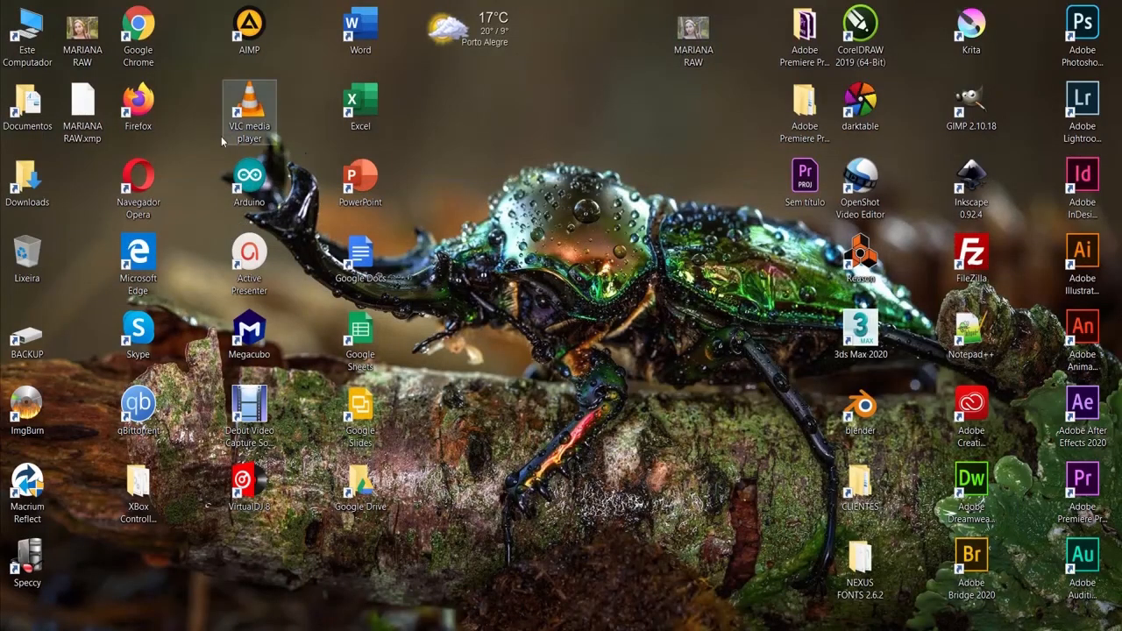
pyautogui.moveTo(82, 110); pyautogui.dragTo(681, 119)
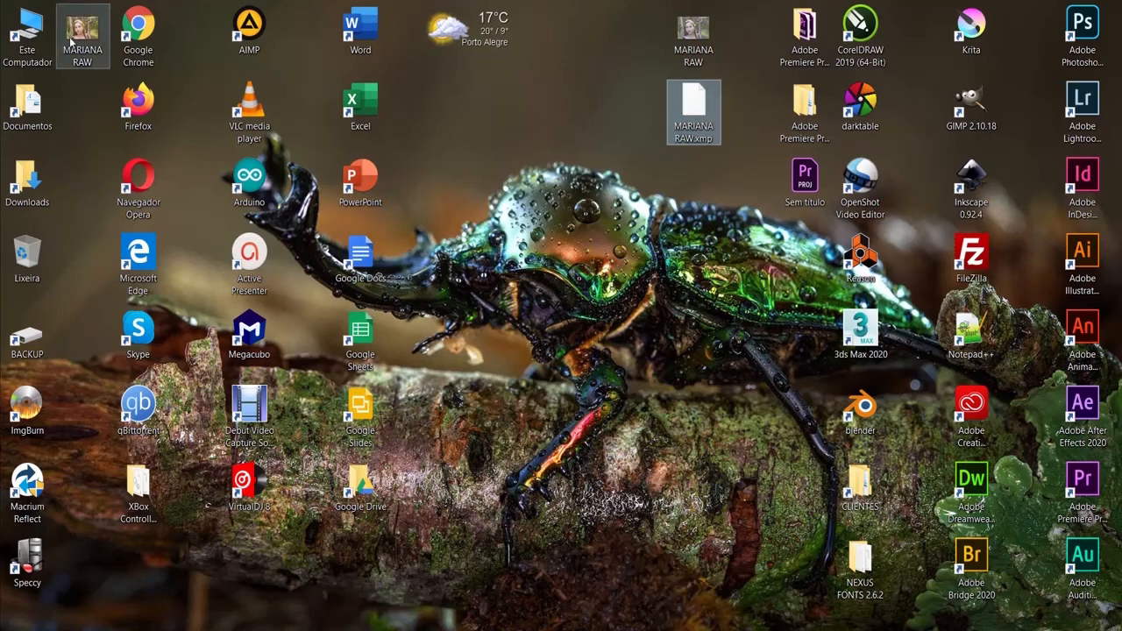
pyautogui.moveTo(81, 35); pyautogui.dragTo(692, 191)
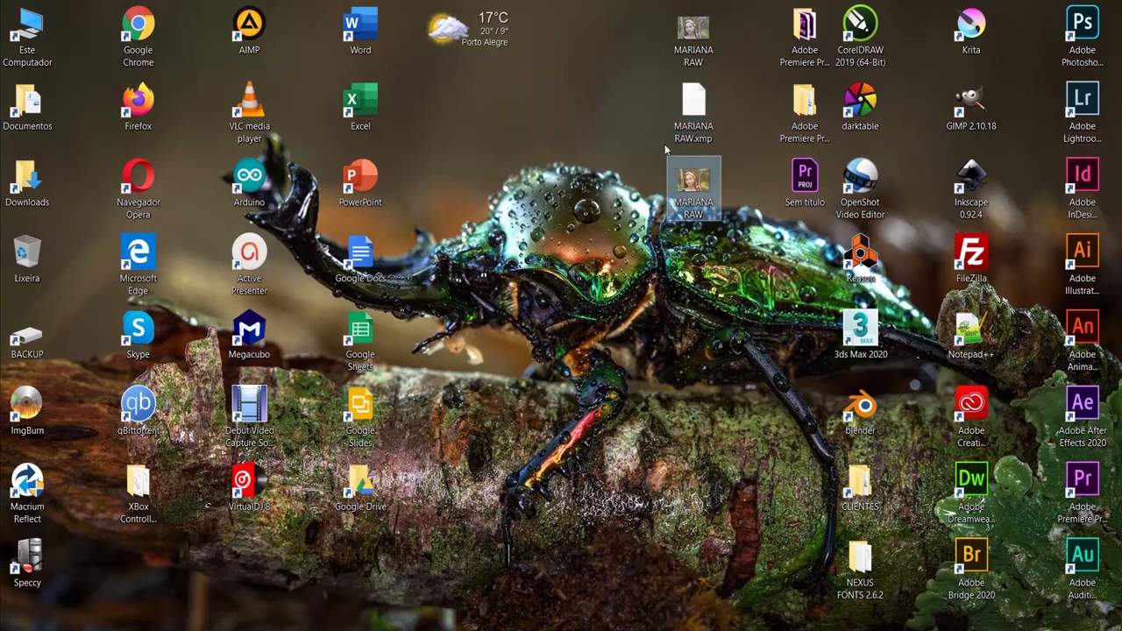
pyautogui.keyDown('ctrl'); pyautogui.click(695, 109); pyautogui.keyUp('ctrl')
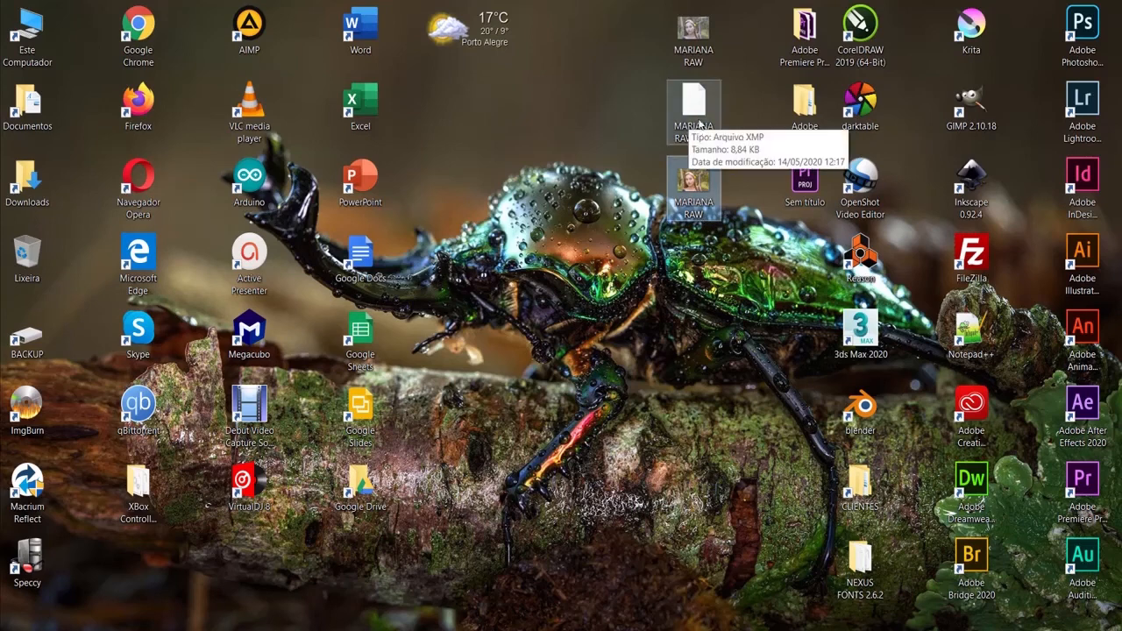
pyautogui.click(705, 201)
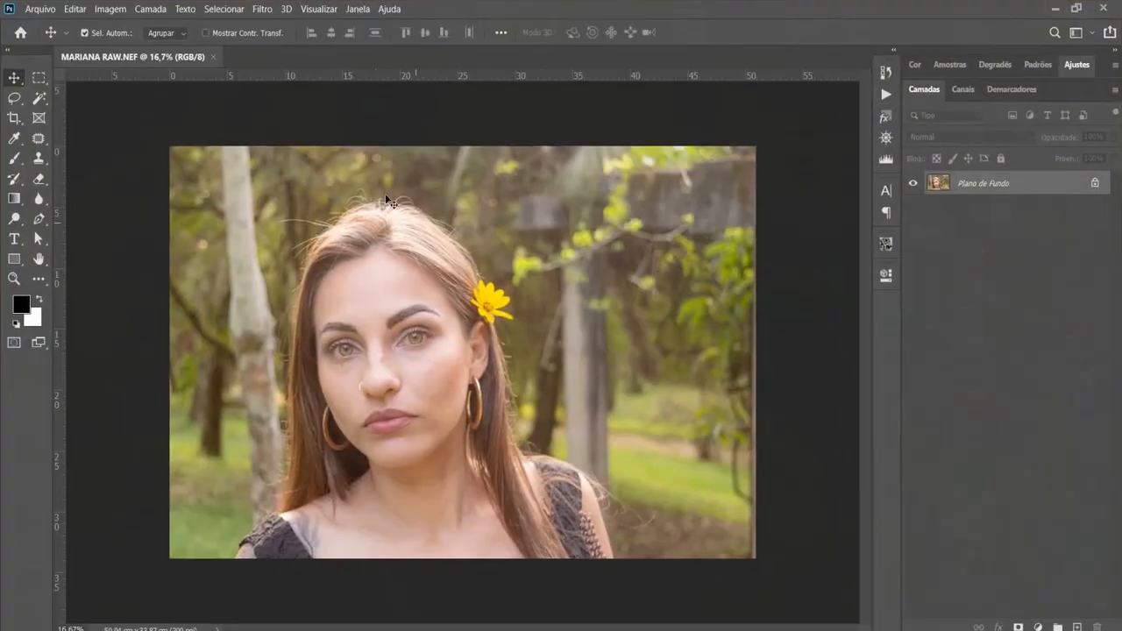
# Close the developed portrait document without saving, and reopen the raw portrait from the desktop in Camera Raw.
pyautogui.click(215, 56)
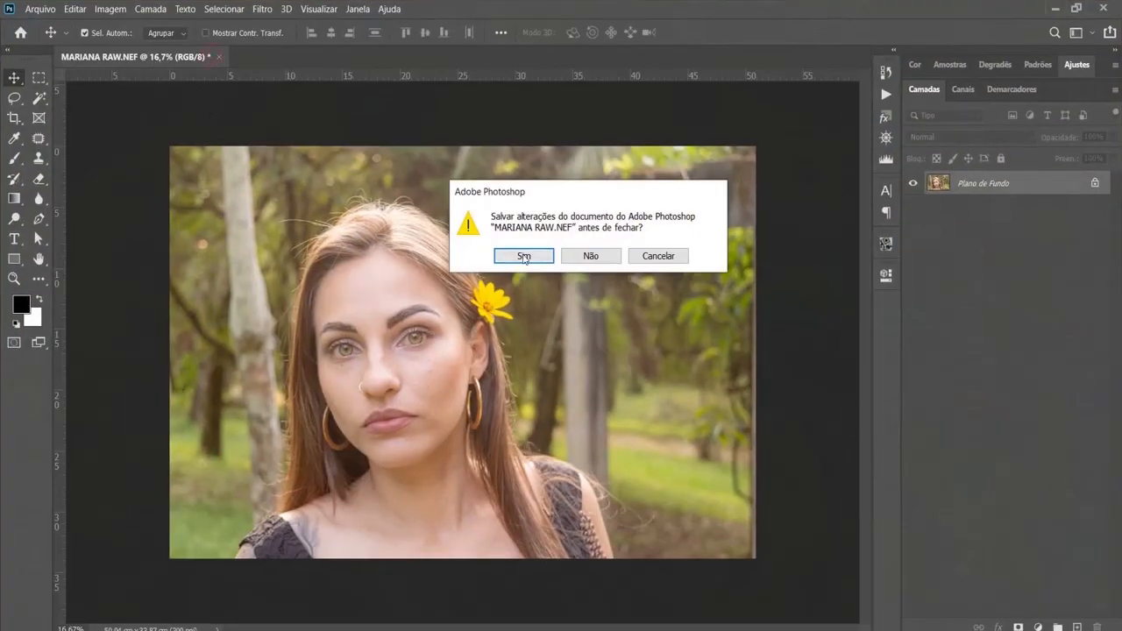
pyautogui.click(591, 257)
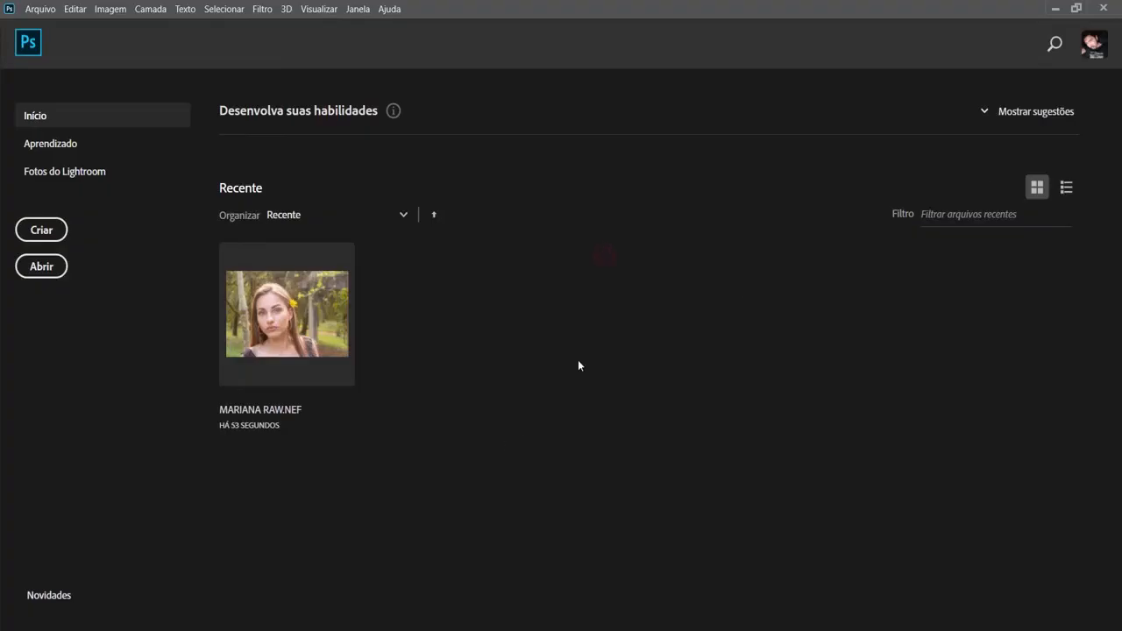
pyautogui.click(1055, 10)
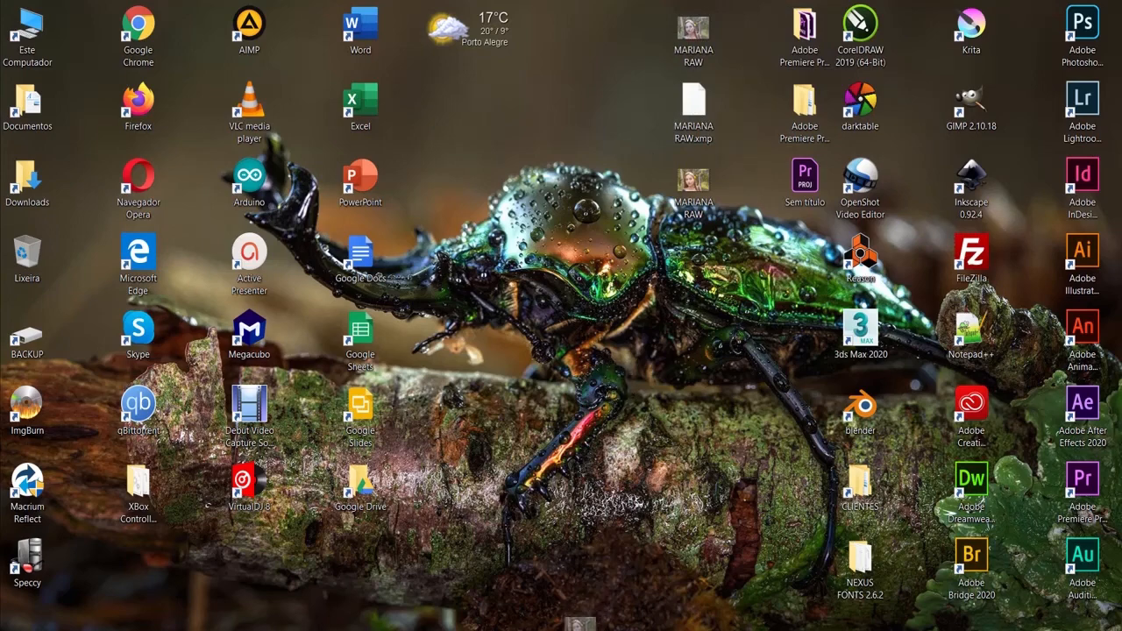
pyautogui.click(562, 628)
pyautogui.moveTo(562, 628); pyautogui.dragTo(462, 363)
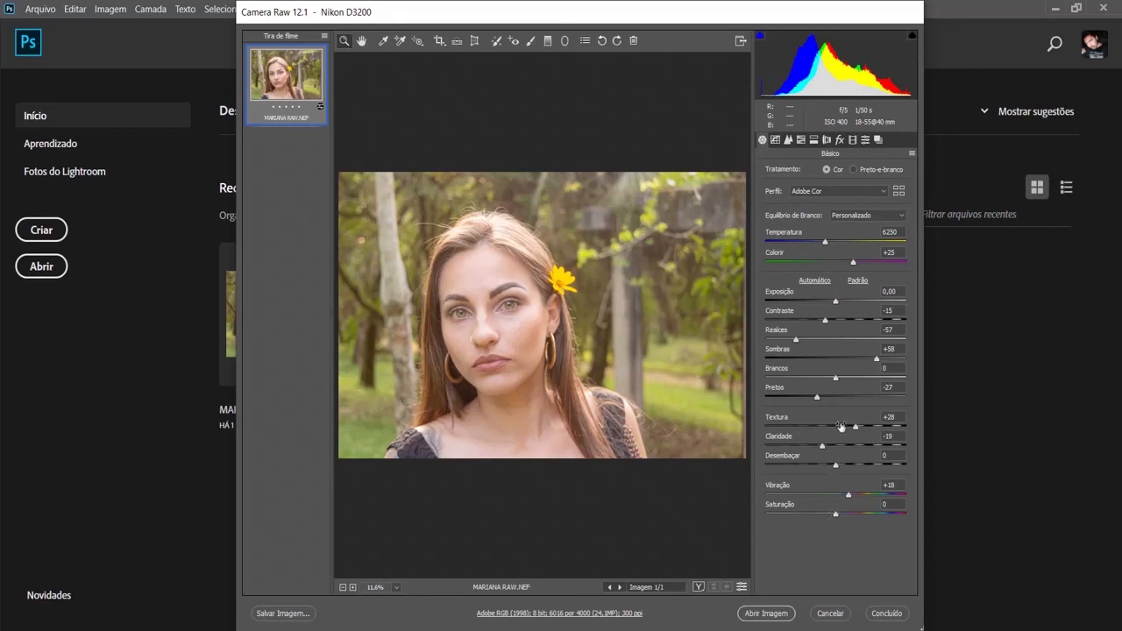
# Look over the Camera Raw settings and defaults commands, and open the developed portrait in Photoshop.
pyautogui.click(913, 154)
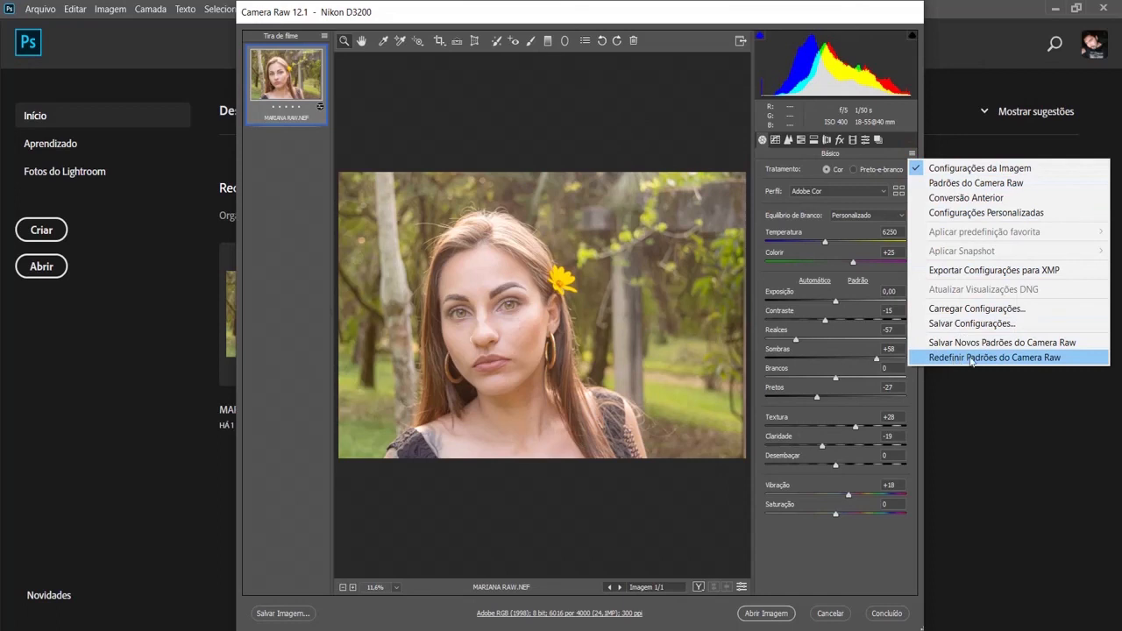
pyautogui.click(961, 477)
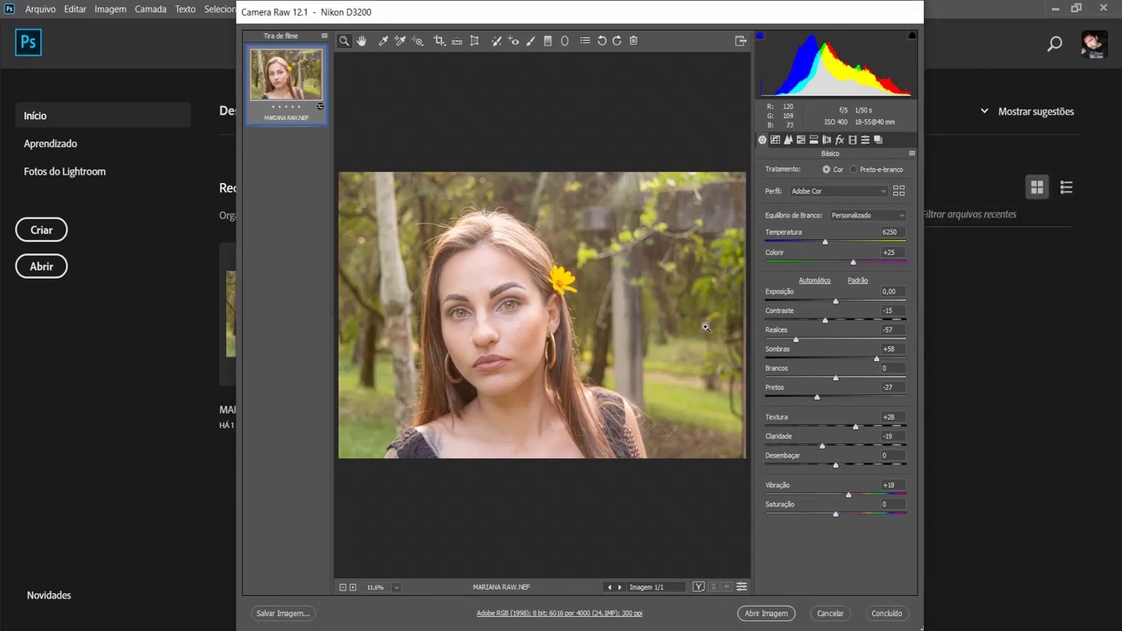
pyautogui.click(766, 613)
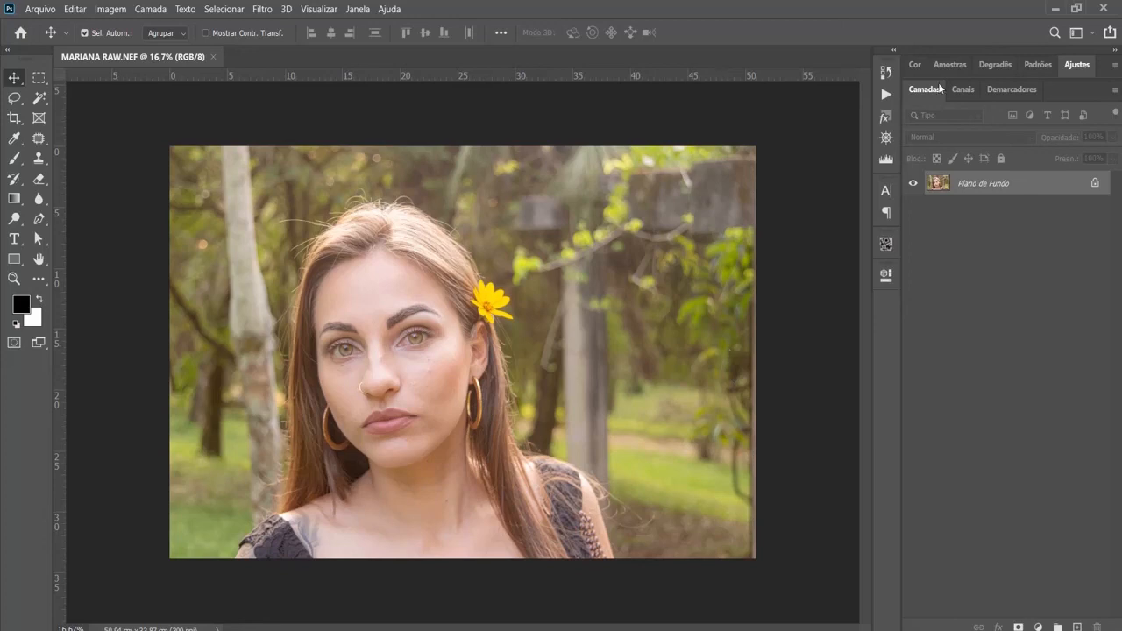
# Go to the desktop and open girl-1319114_1920.jpg in Photoshop as a second document.
pyautogui.click(1052, 8)
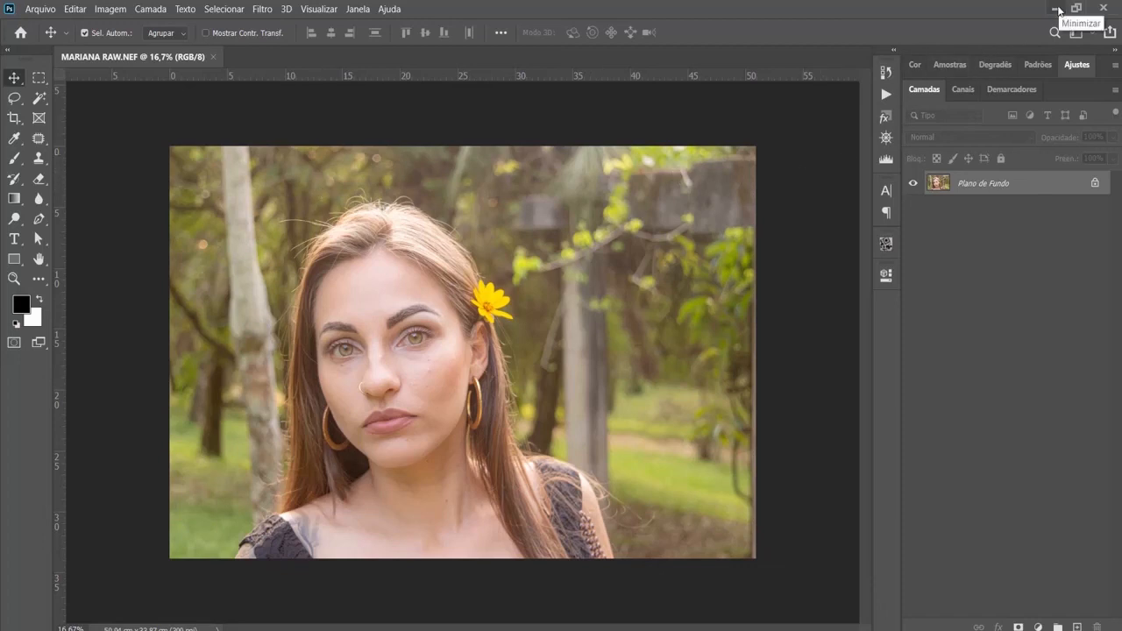
pyautogui.click(1059, 9)
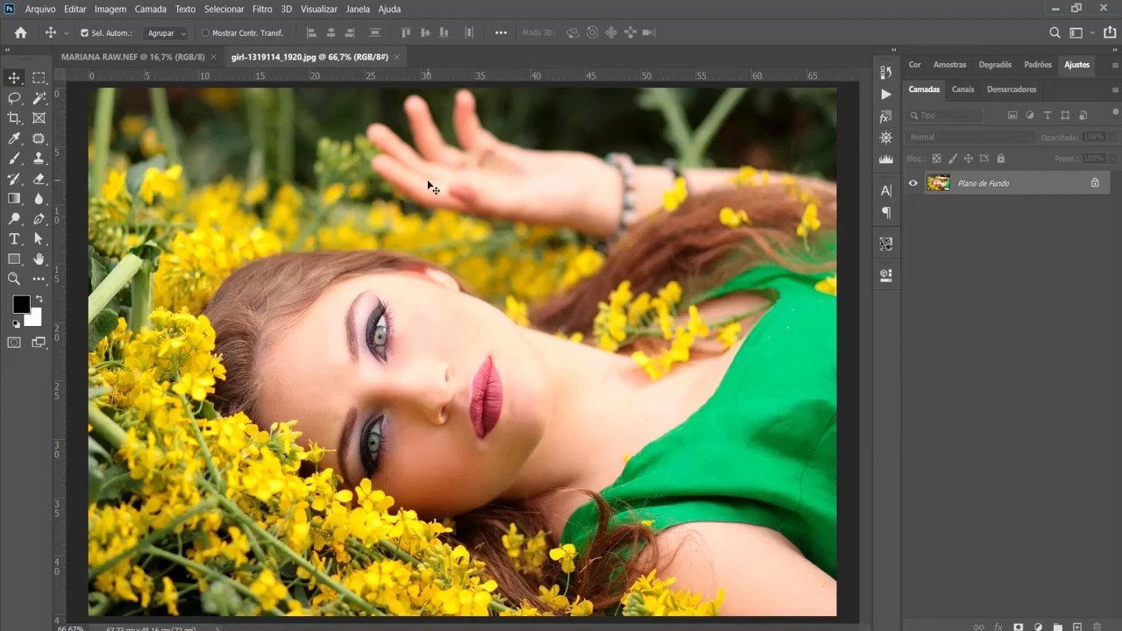
# Try the Camera Raw filter on the JPEG photo with temperature -34, texture +22 and vibrance +17.
pyautogui.click(265, 10)
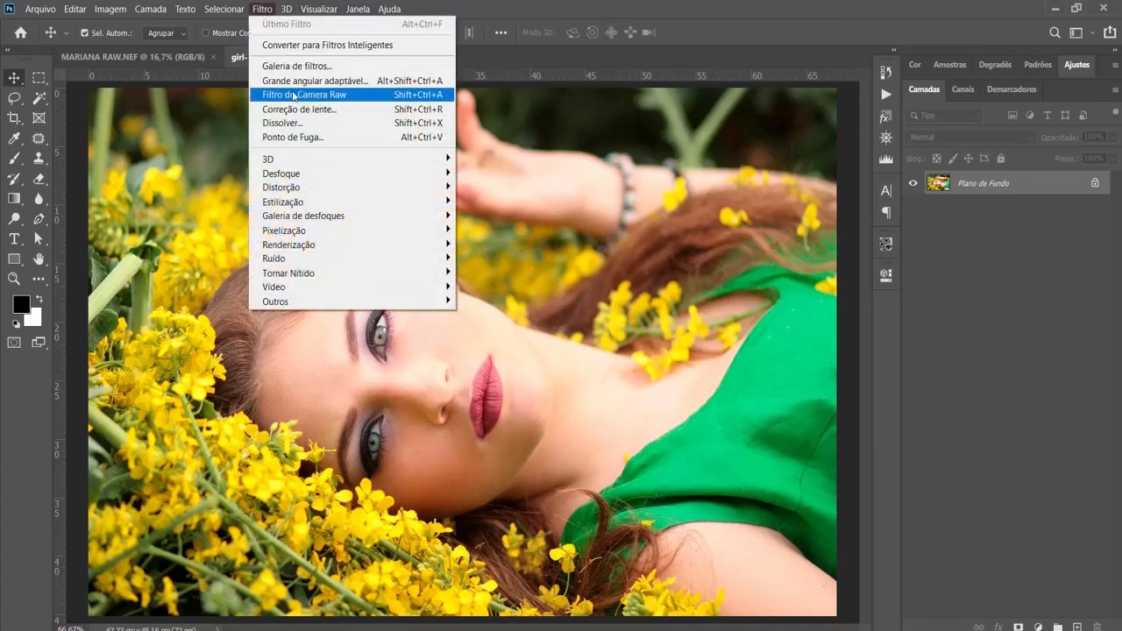
pyautogui.click(352, 98)
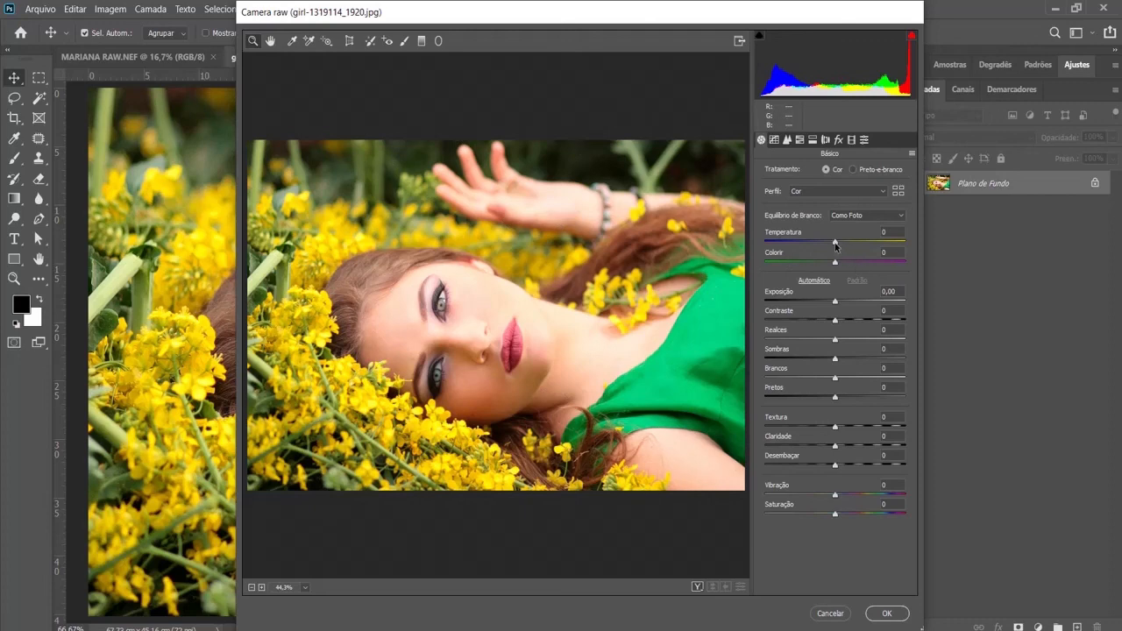
pyautogui.moveTo(836, 243); pyautogui.dragTo(812, 248)
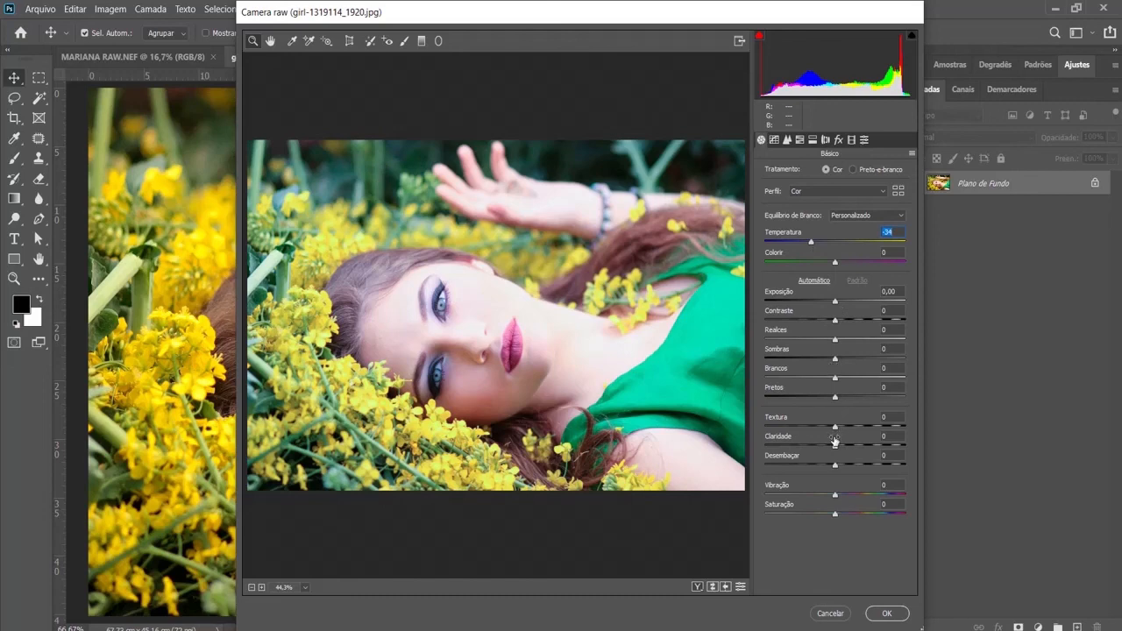
pyautogui.moveTo(835, 427); pyautogui.dragTo(849, 428)
pyautogui.moveTo(835, 494); pyautogui.dragTo(846, 494)
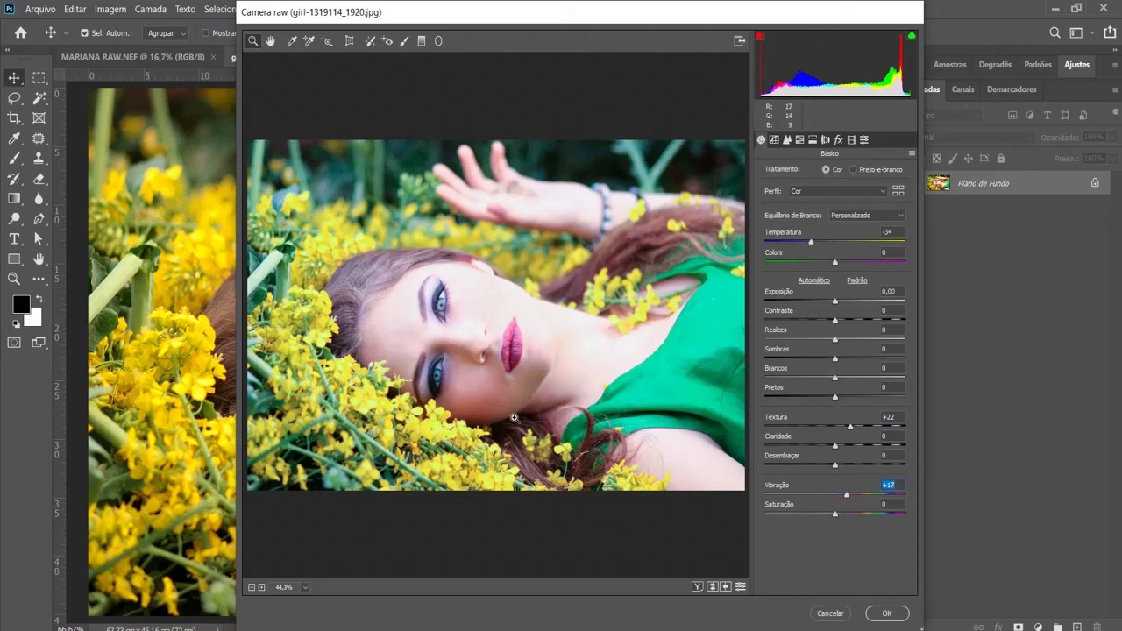
# Try exposures of -2.95 and +0.40 on the photo, compare before and after, and cancel the filter.
pyautogui.moveTo(836, 302); pyautogui.dragTo(797, 304)
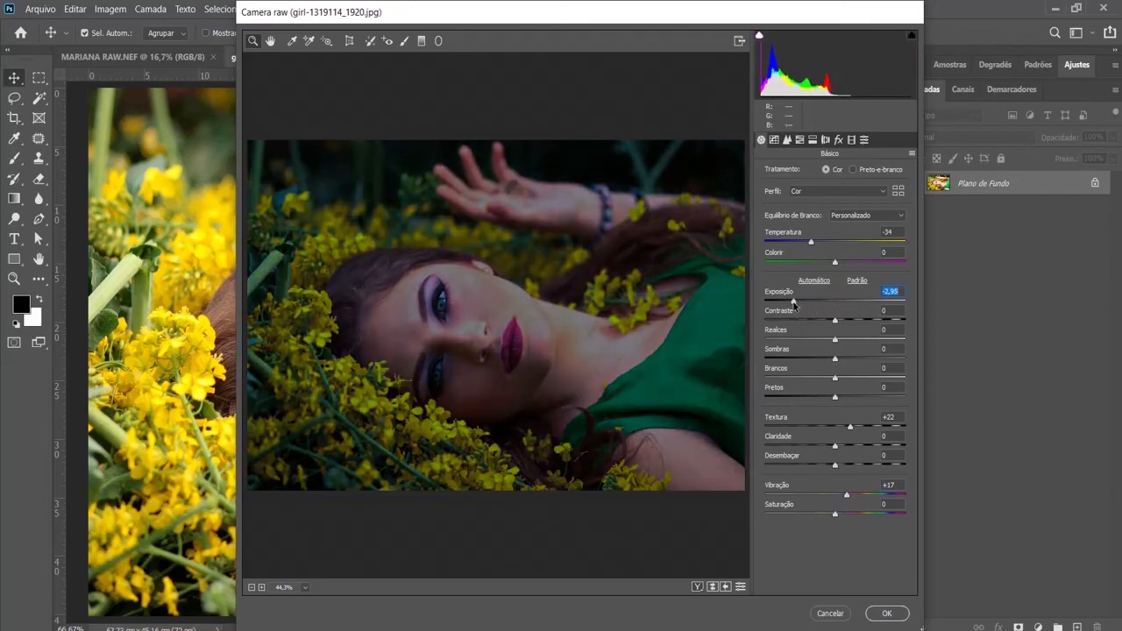
pyautogui.moveTo(795, 301); pyautogui.dragTo(841, 303)
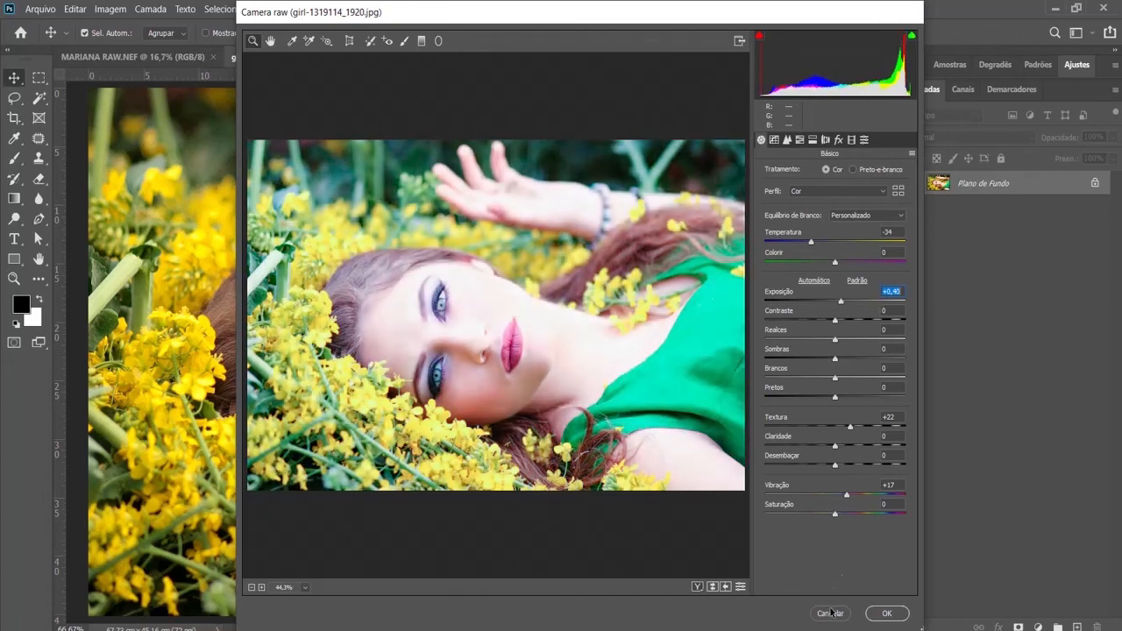
pyautogui.click(697, 587)
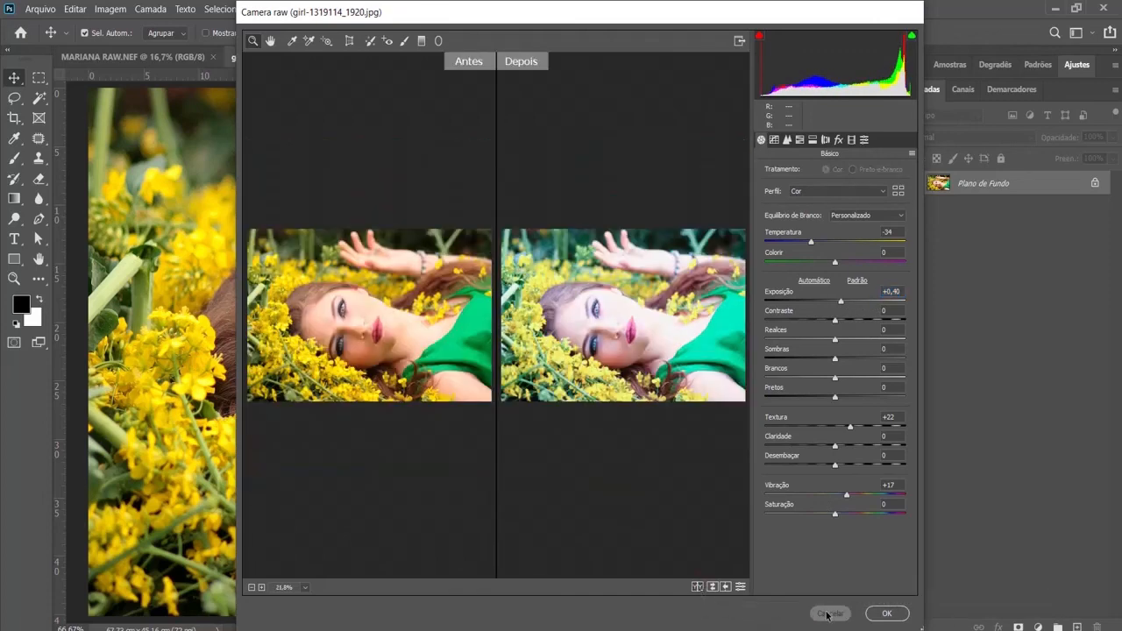
pyautogui.click(886, 613)
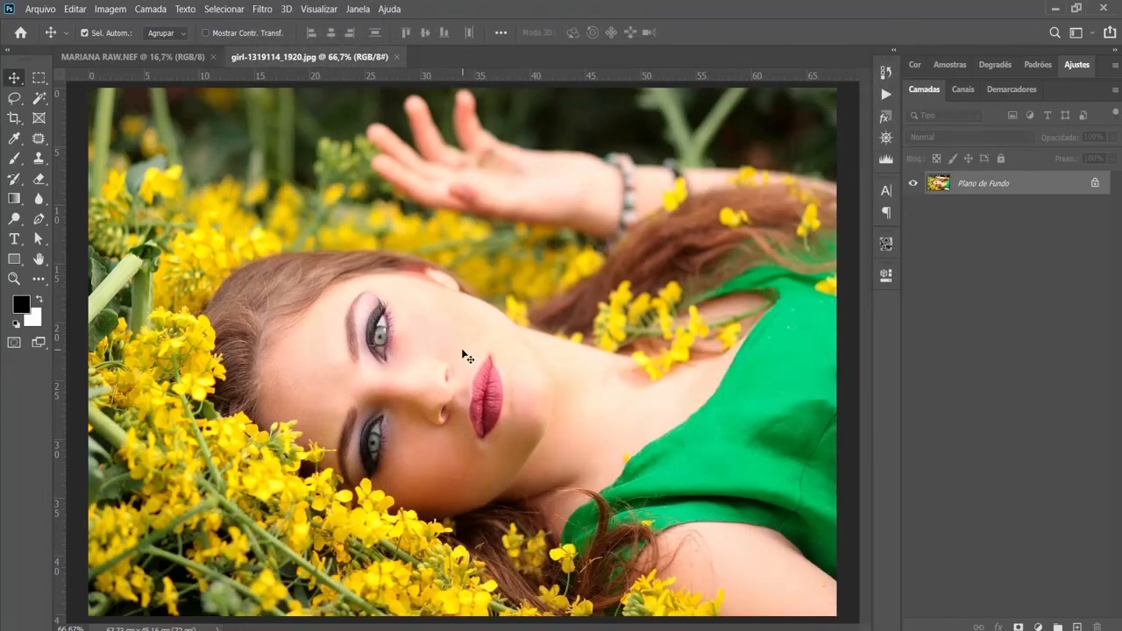